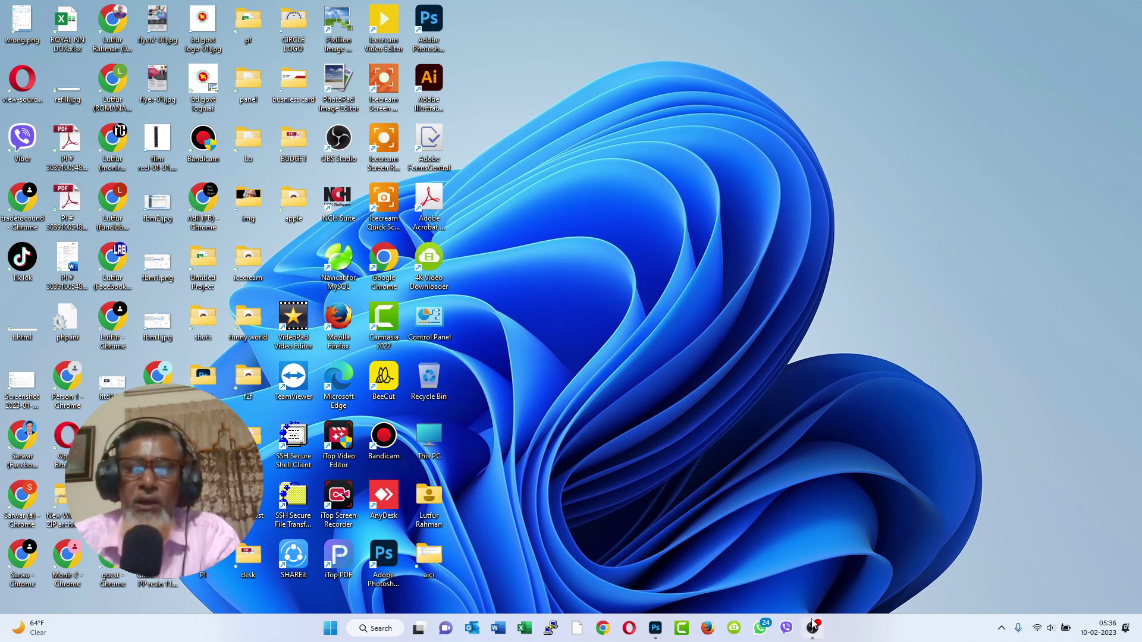
# - Restore the Photoshop window showing the model photo black40.webp from the taskbar
pyautogui.click(655, 628)
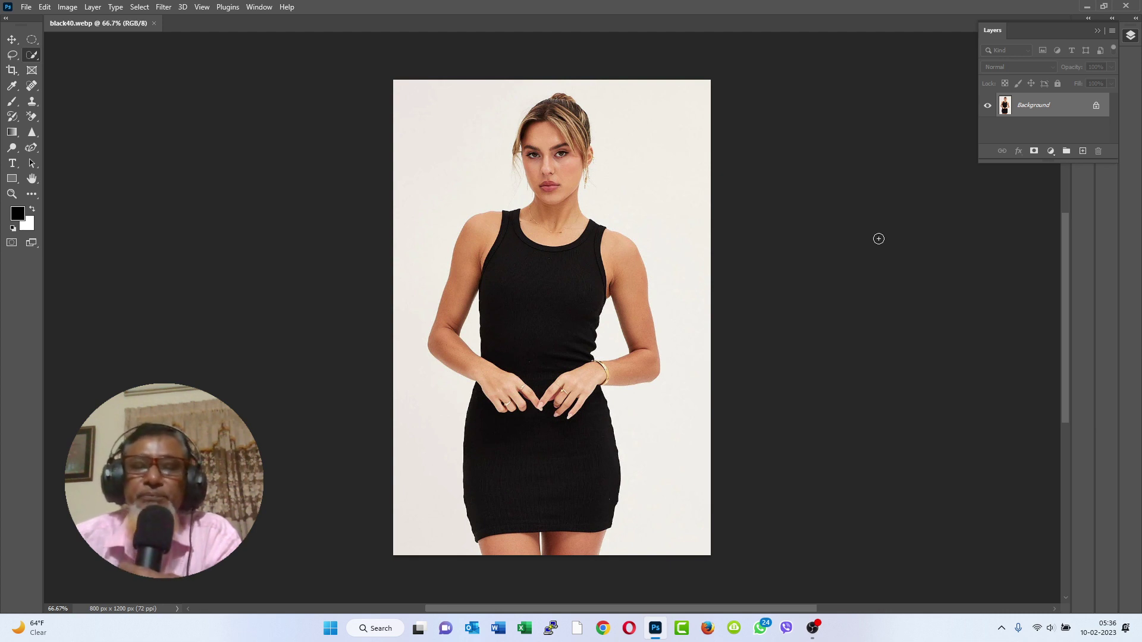
# - Collapse the Layers panel to an icon so the photo fills the workspace
pyautogui.click(1095, 33)
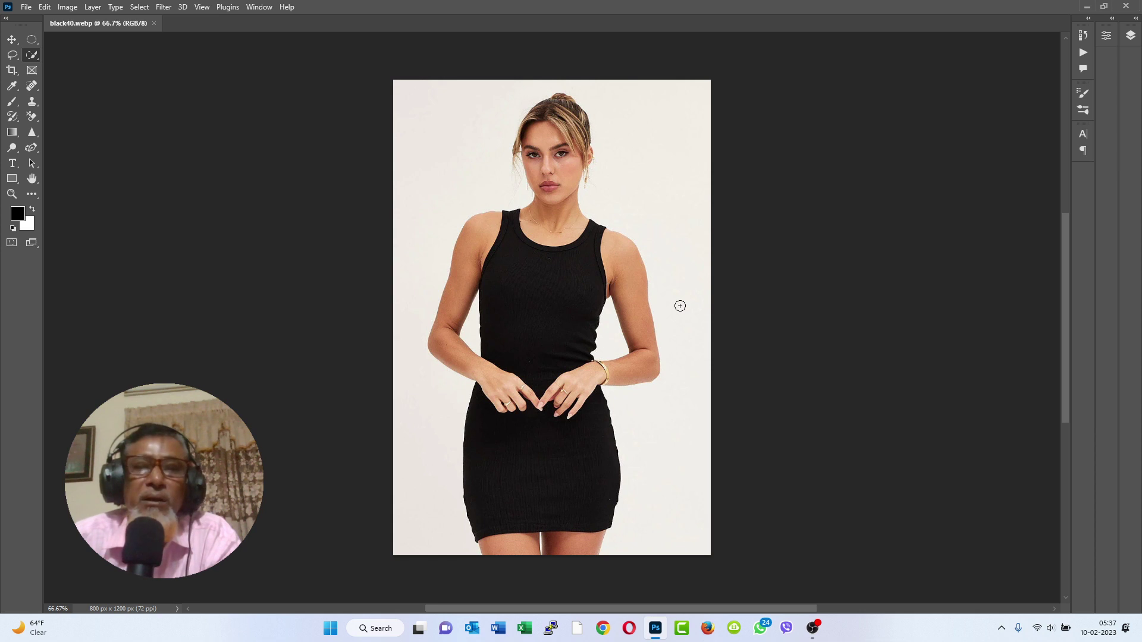
pyautogui.scroll(-2, 682, 306)
pyautogui.scroll(2, 681, 306)
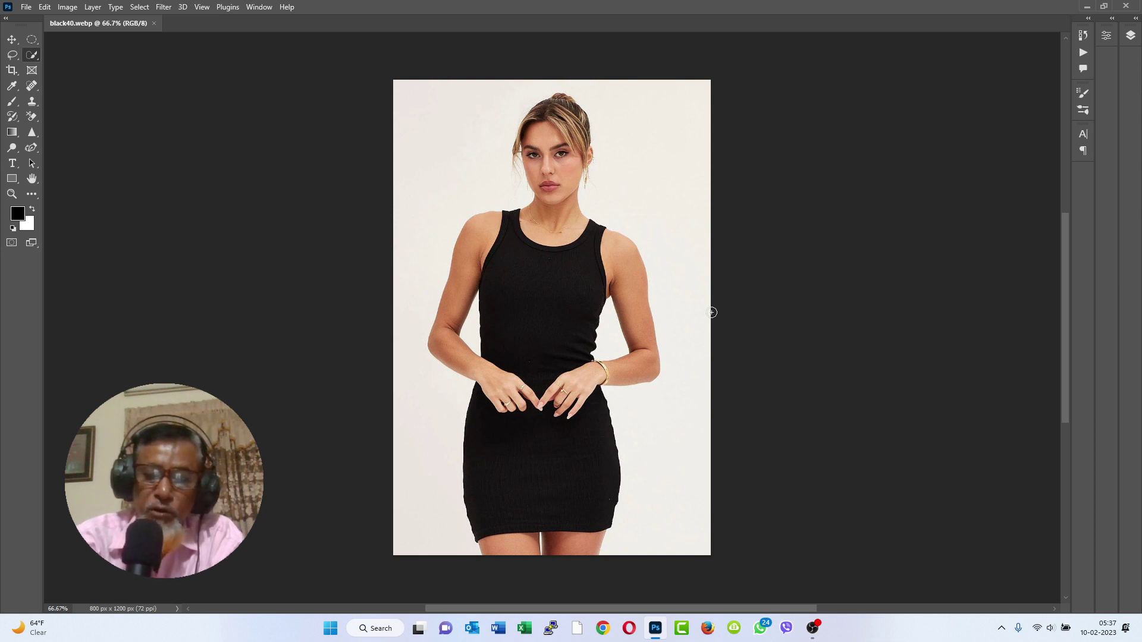
# - Zoom the model photo in to 200% and scroll around to inspect her edges
pyautogui.hotkey('ctrl', '+')
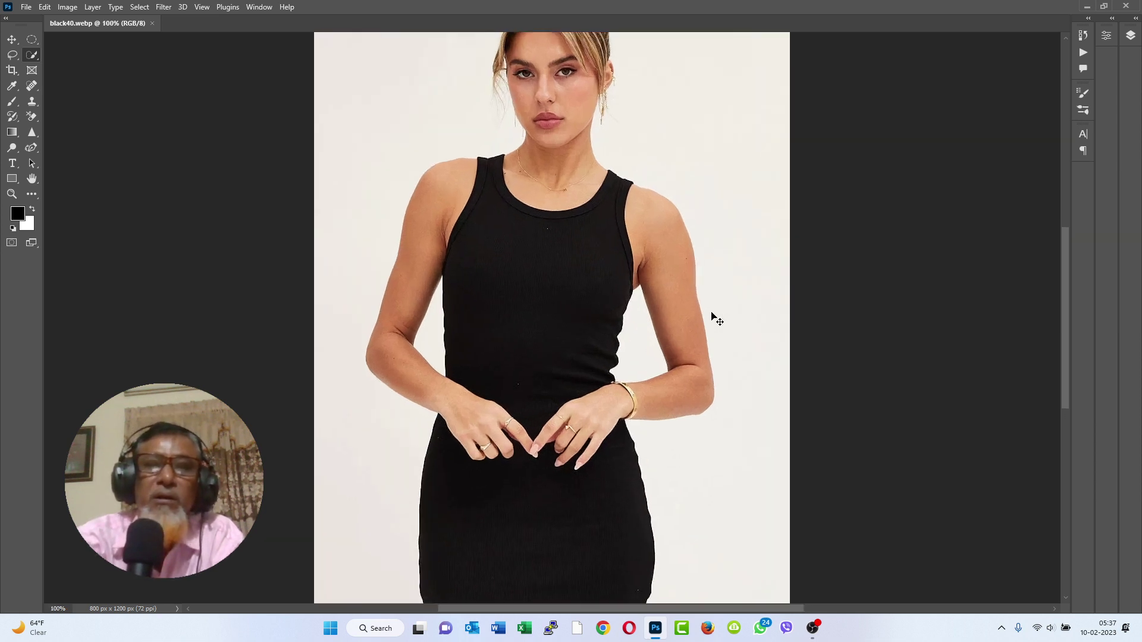
pyautogui.hotkey('ctrl', '+')
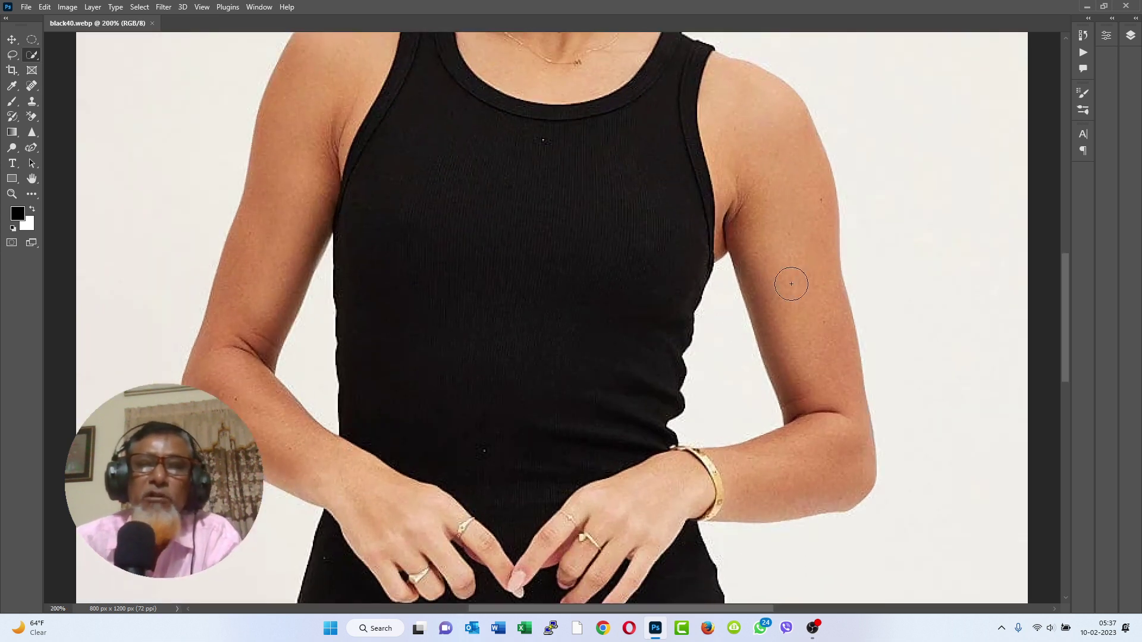
pyautogui.scroll(1, 928, 304)
pyautogui.scroll(2, 928, 304)
pyautogui.scroll(2, 928, 304)
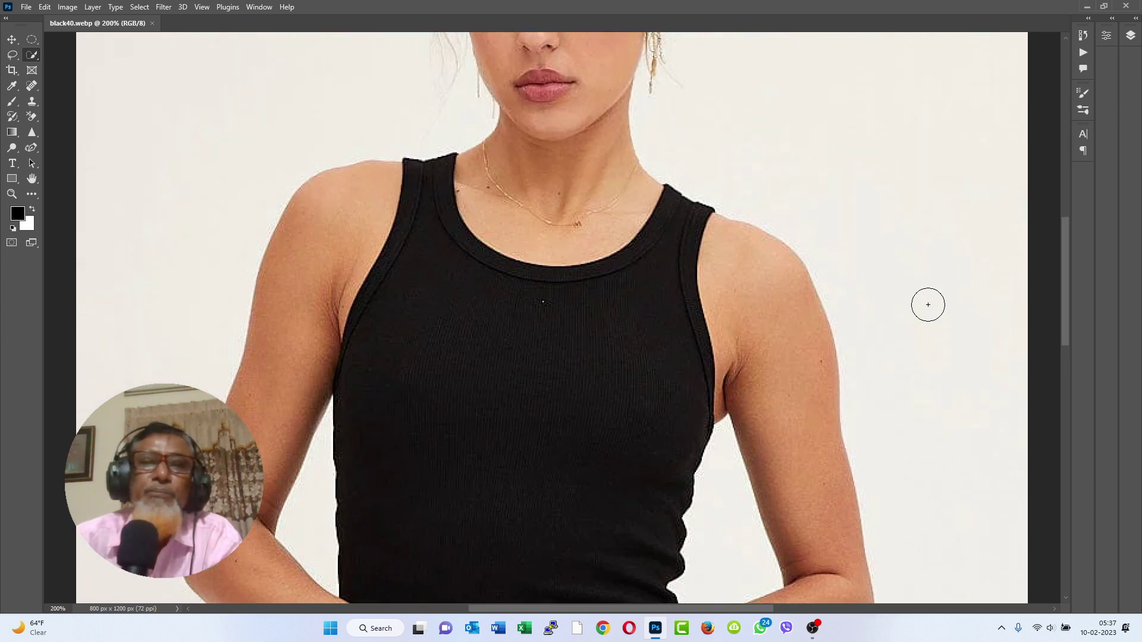
pyautogui.scroll(1, 928, 304)
pyautogui.scroll(1, 926, 305)
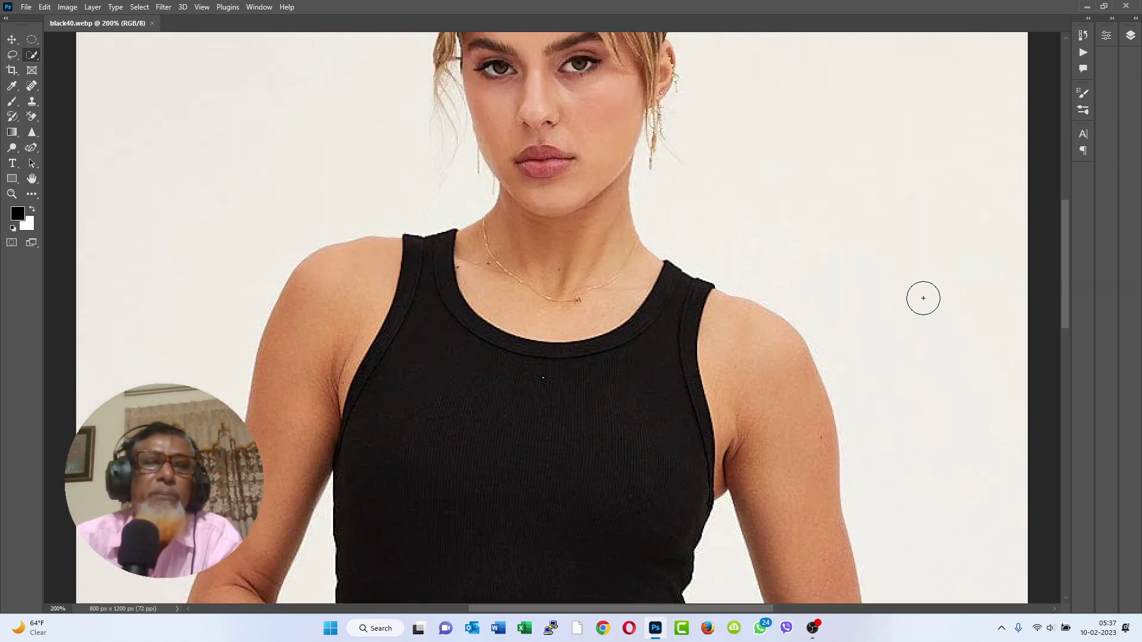
# - Switch to the Quick Selection Tool and zoom back out to 100%
pyautogui.rightClick(31, 56)
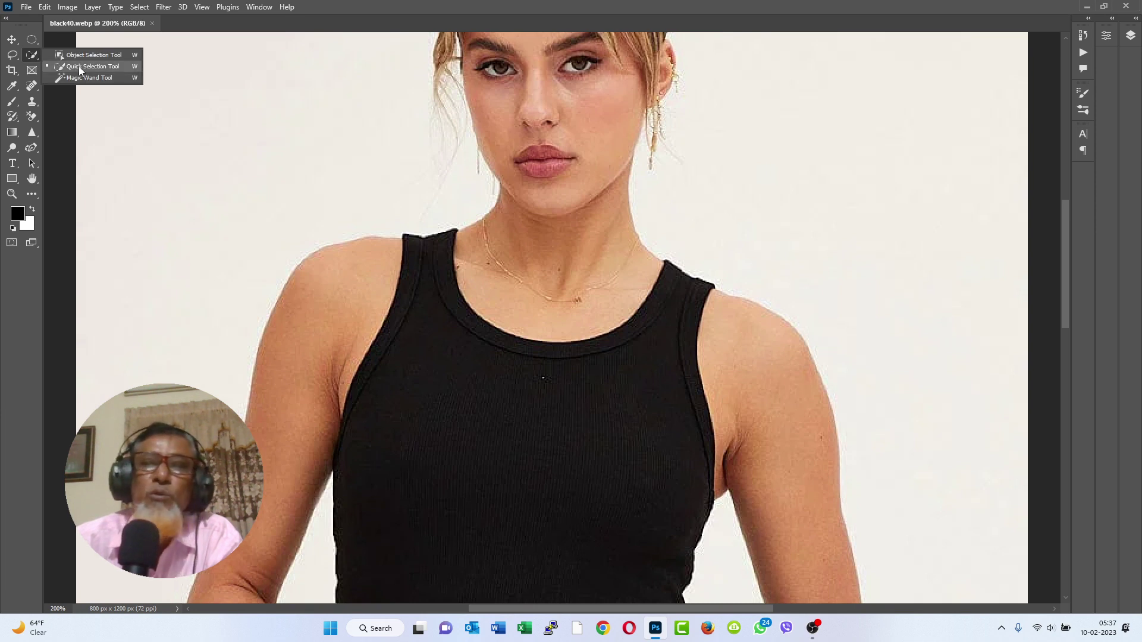
pyautogui.click(79, 67)
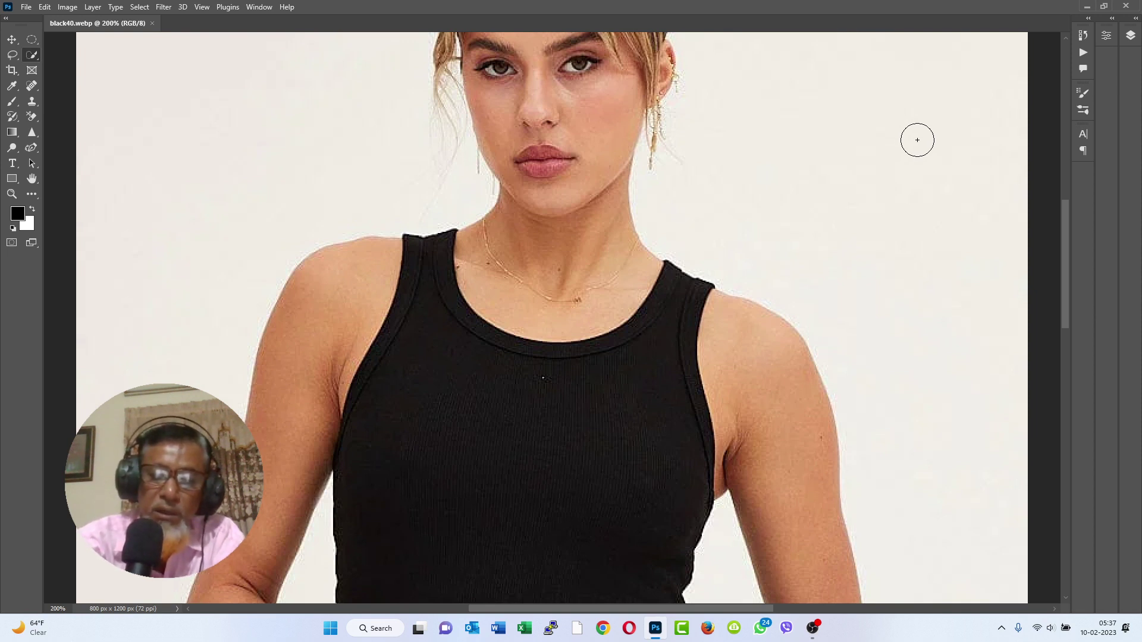
pyautogui.hotkey('ctrl', '-')
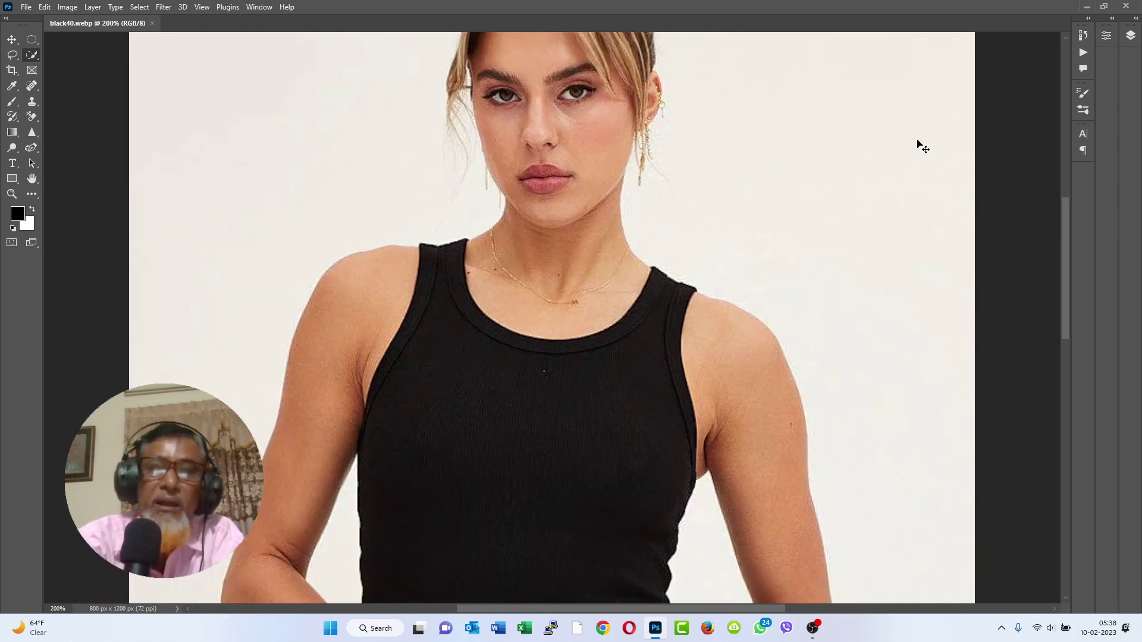
pyautogui.hotkey('ctrl', '-')
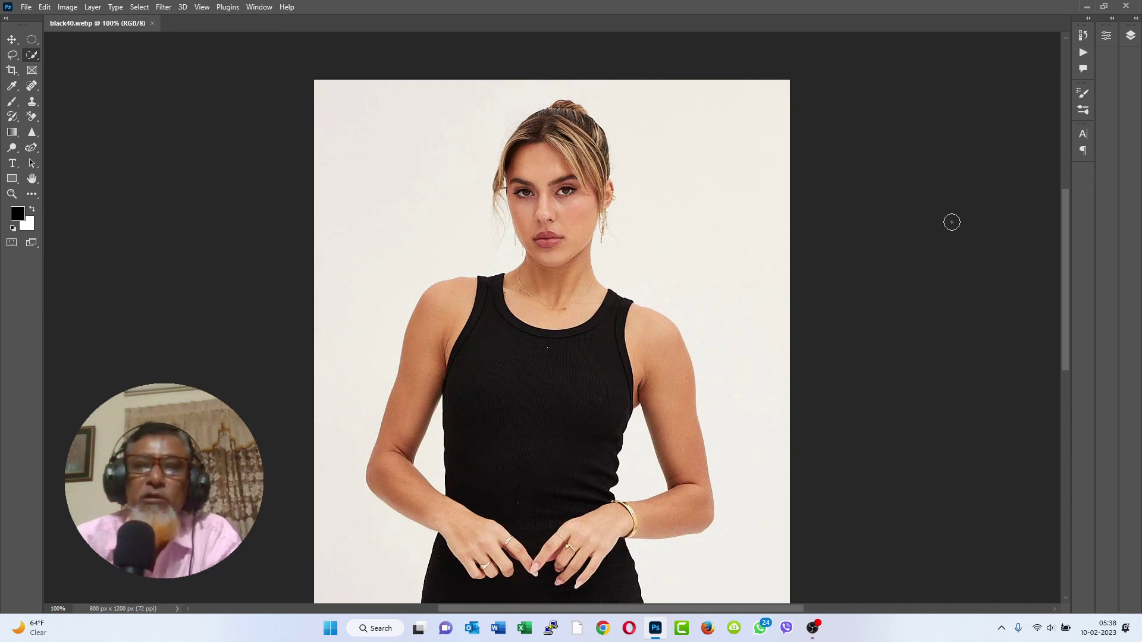
pyautogui.scroll(-3, 952, 222)
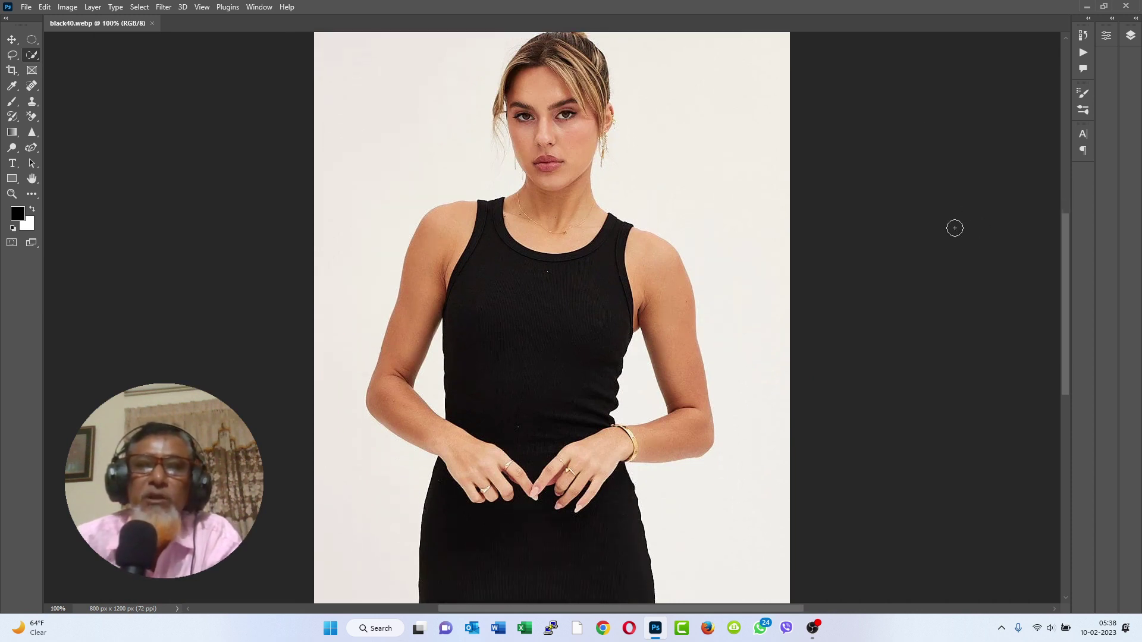
# - Expand the Layers panel and browse the fill/adjustment layer list without adding anything
pyautogui.click(1130, 37)
pyautogui.click(1051, 152)
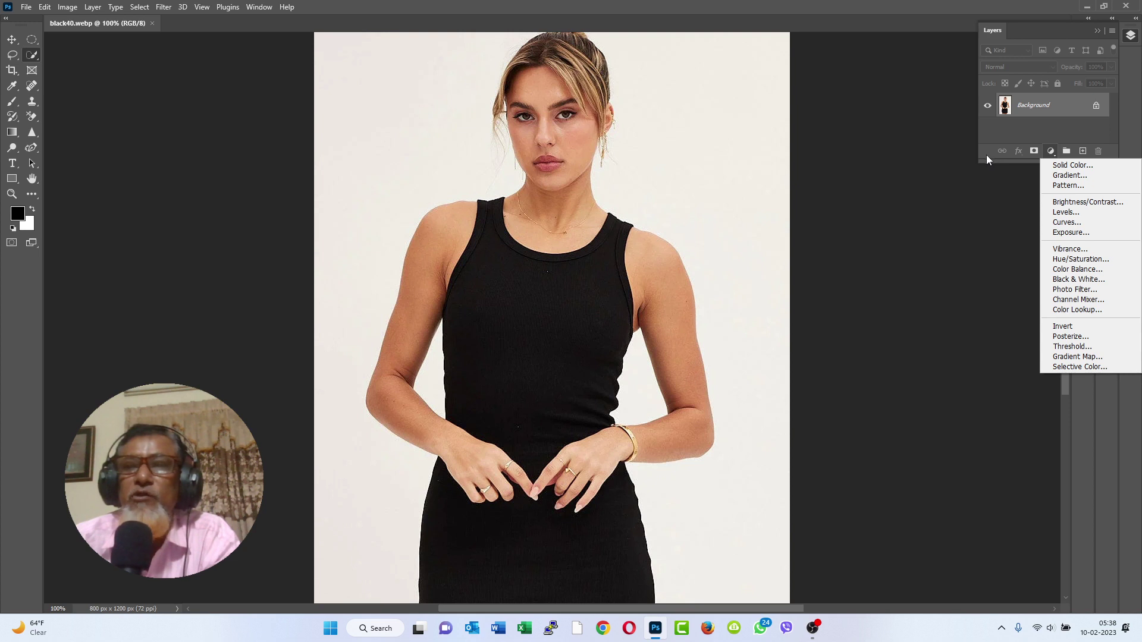
pyautogui.click(987, 156)
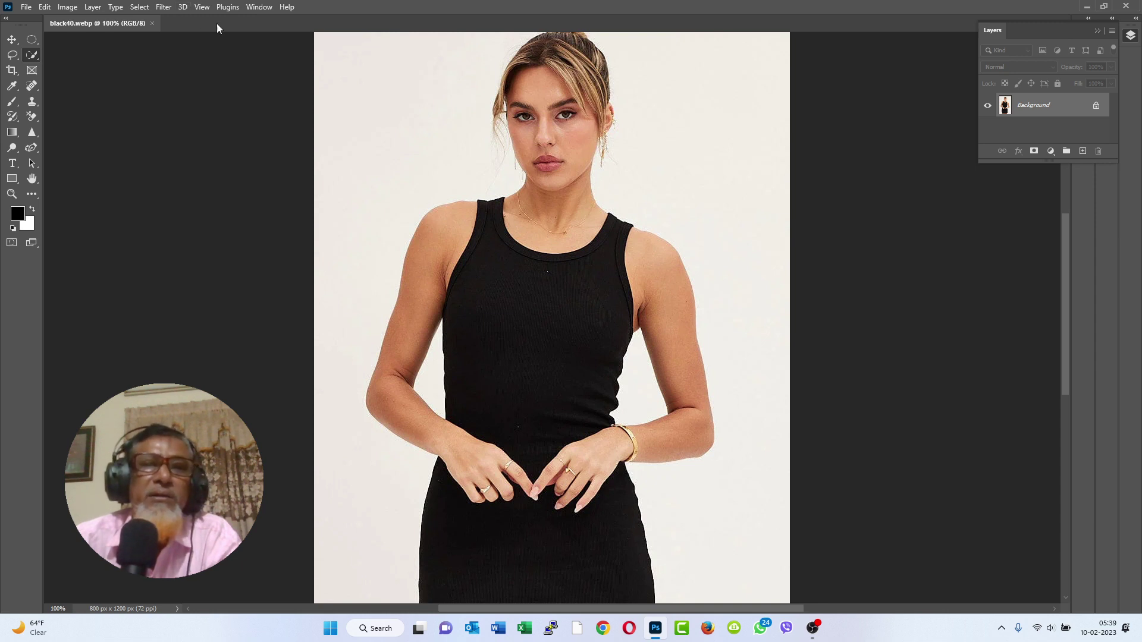
# - Select the model with Select > Subject, leaving the Rectangular Marquee Tool active
pyautogui.click(139, 7)
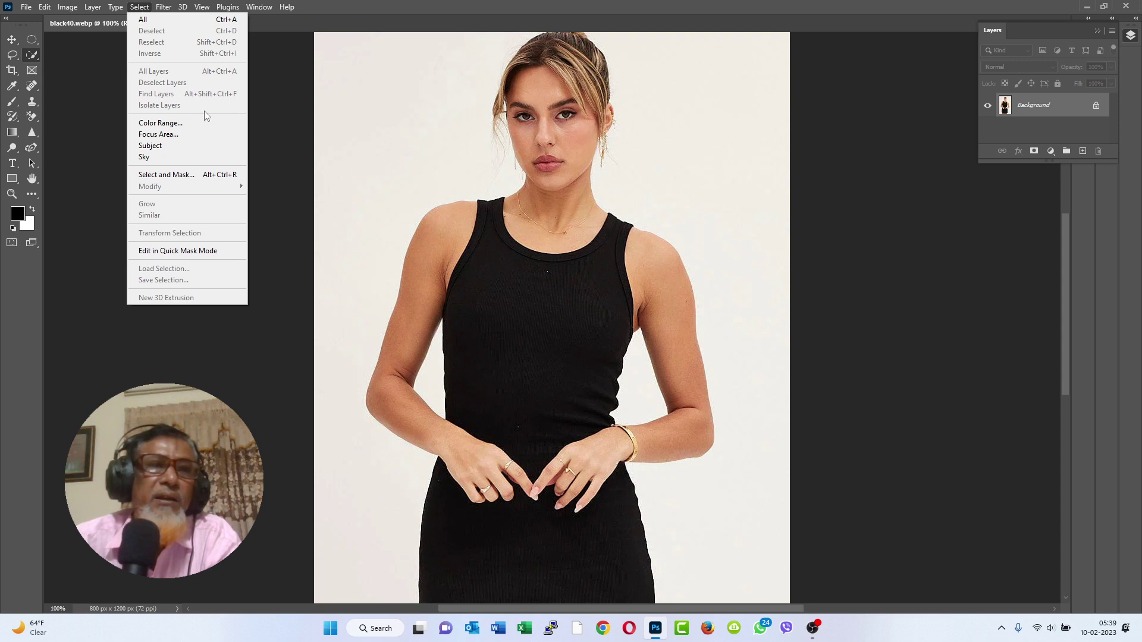
pyautogui.click(188, 147)
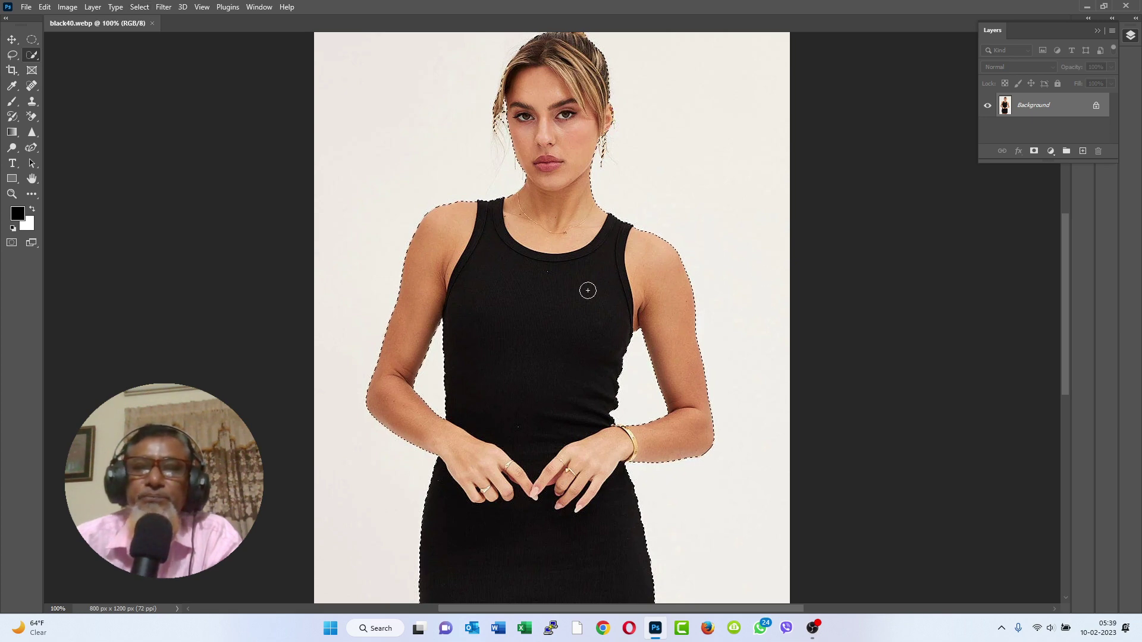
pyautogui.click(33, 42)
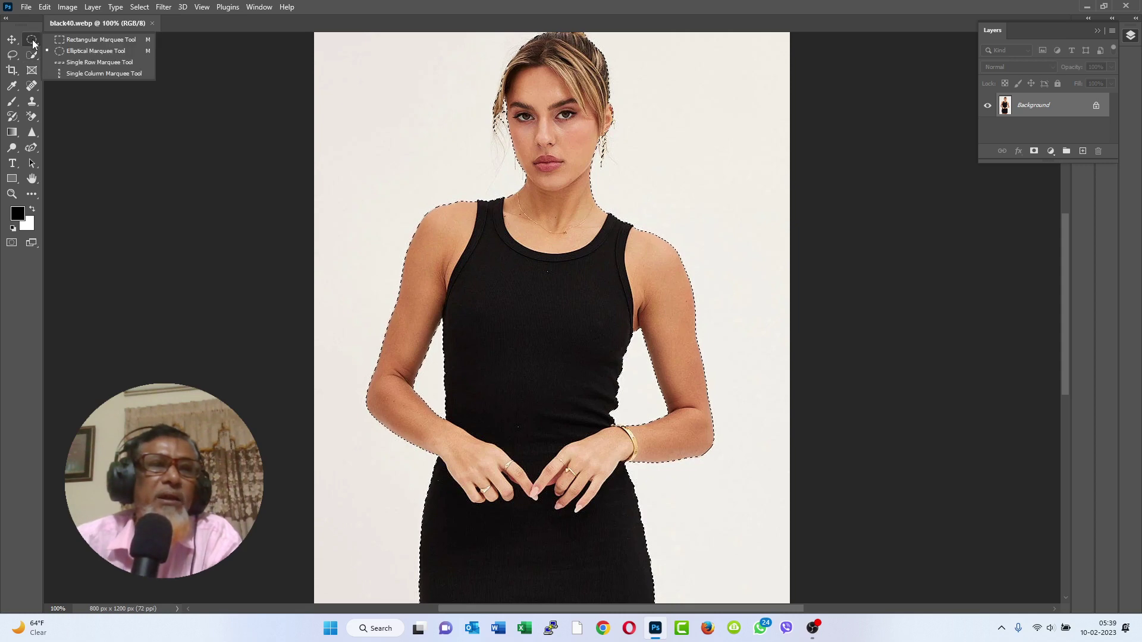
# - Copy the model to Layer 1 with Layer Via Copy, then preview it with the Background hidden
pyautogui.rightClick(576, 301)
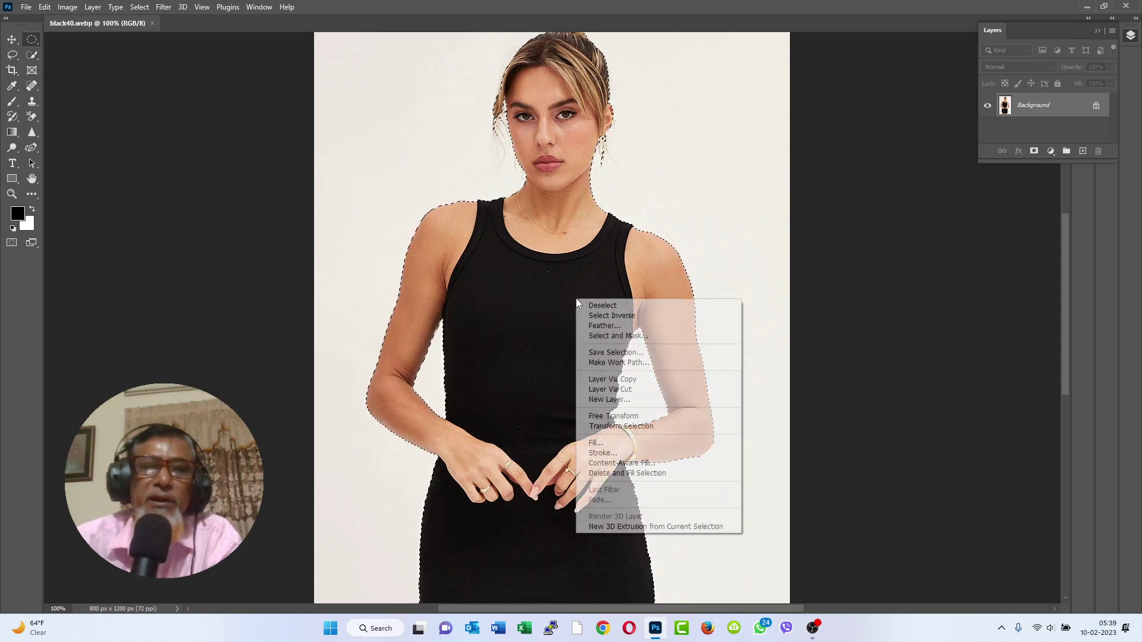
pyautogui.click(664, 380)
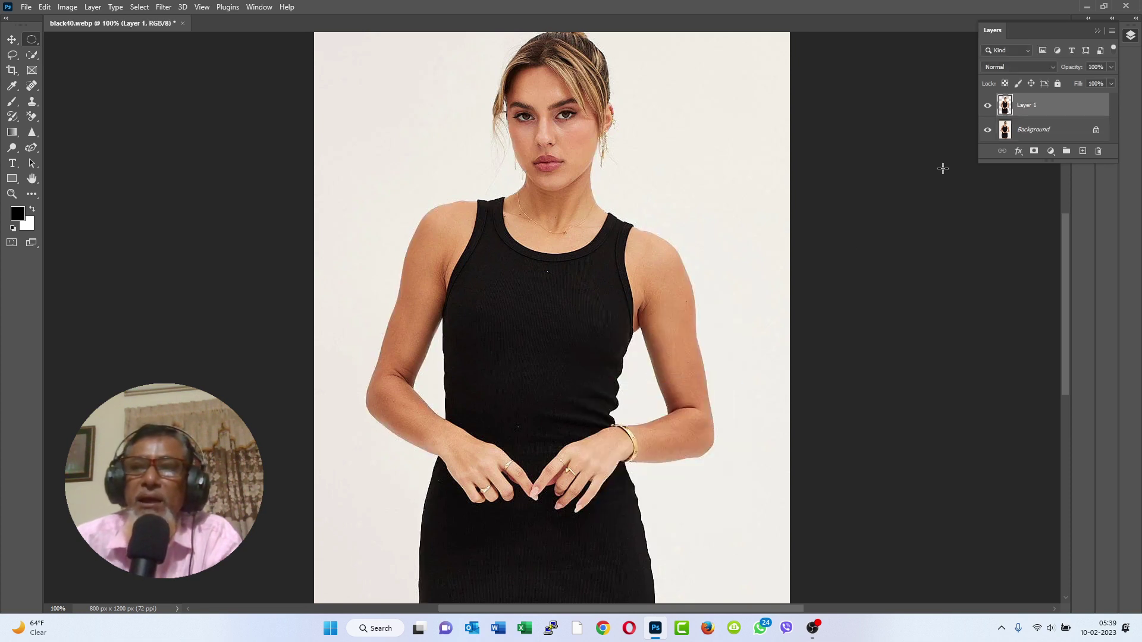
pyautogui.click(985, 133)
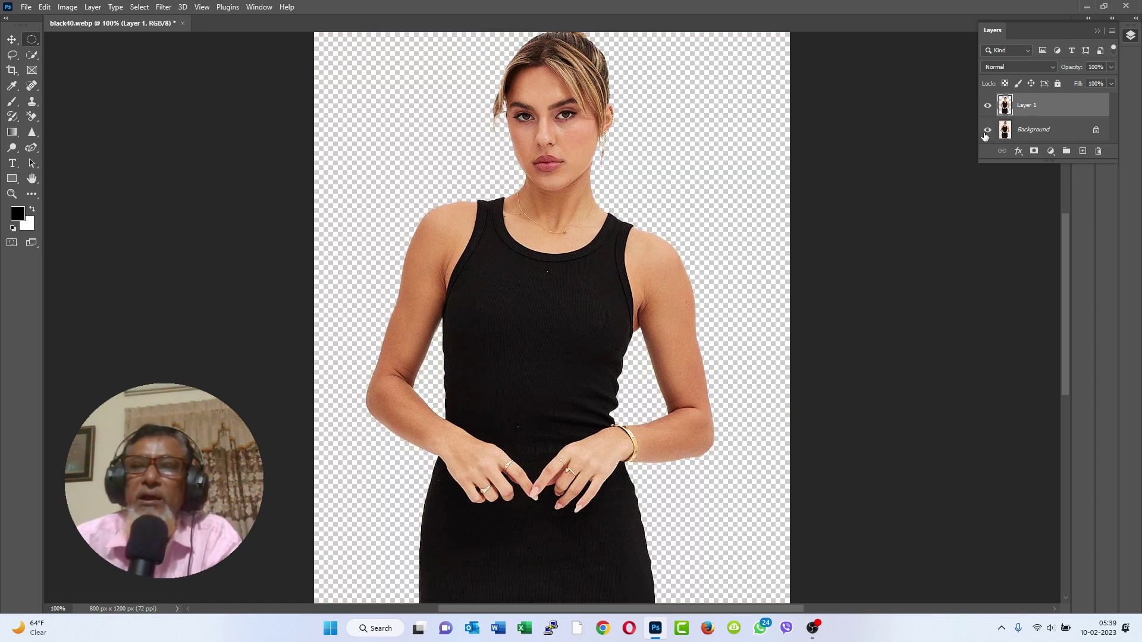
pyautogui.click(987, 129)
pyautogui.click(1065, 138)
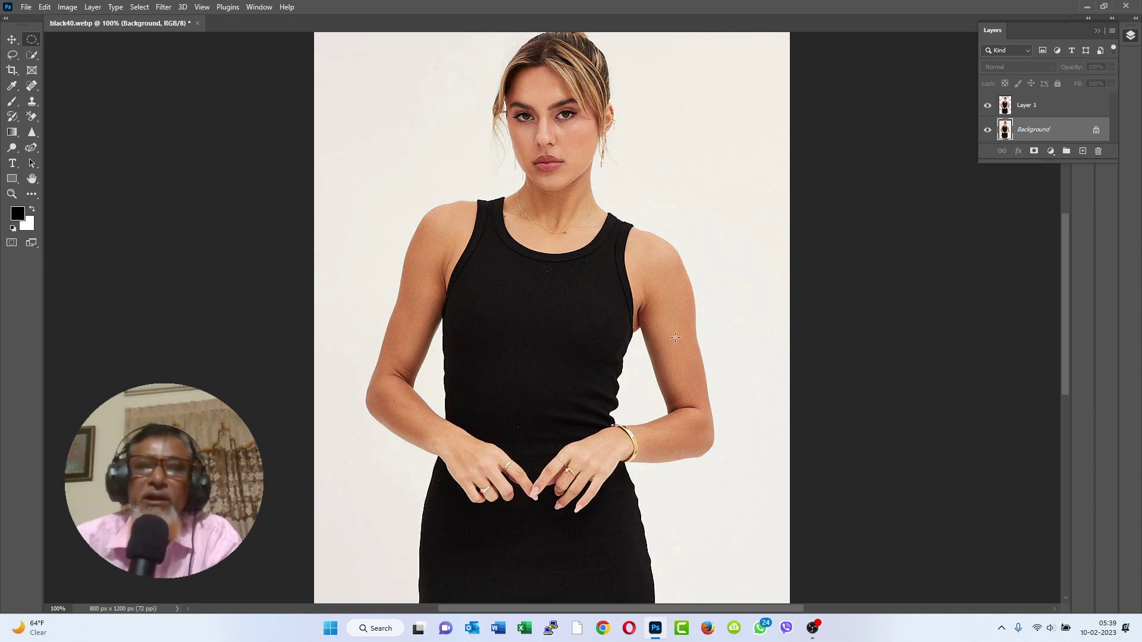
pyautogui.click(988, 130)
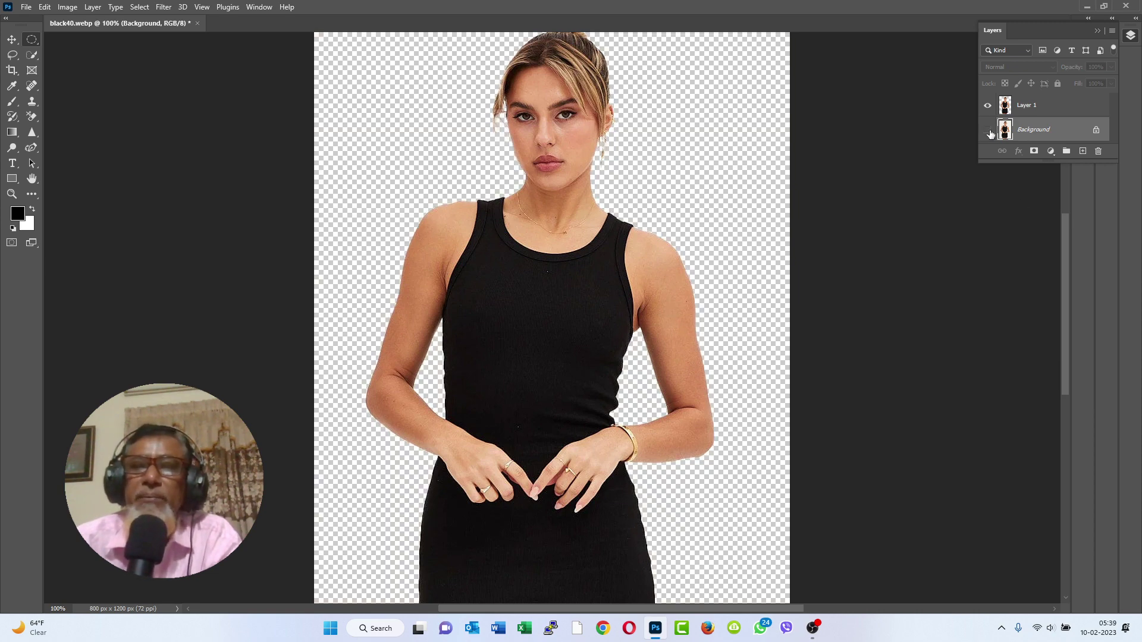
pyautogui.click(988, 130)
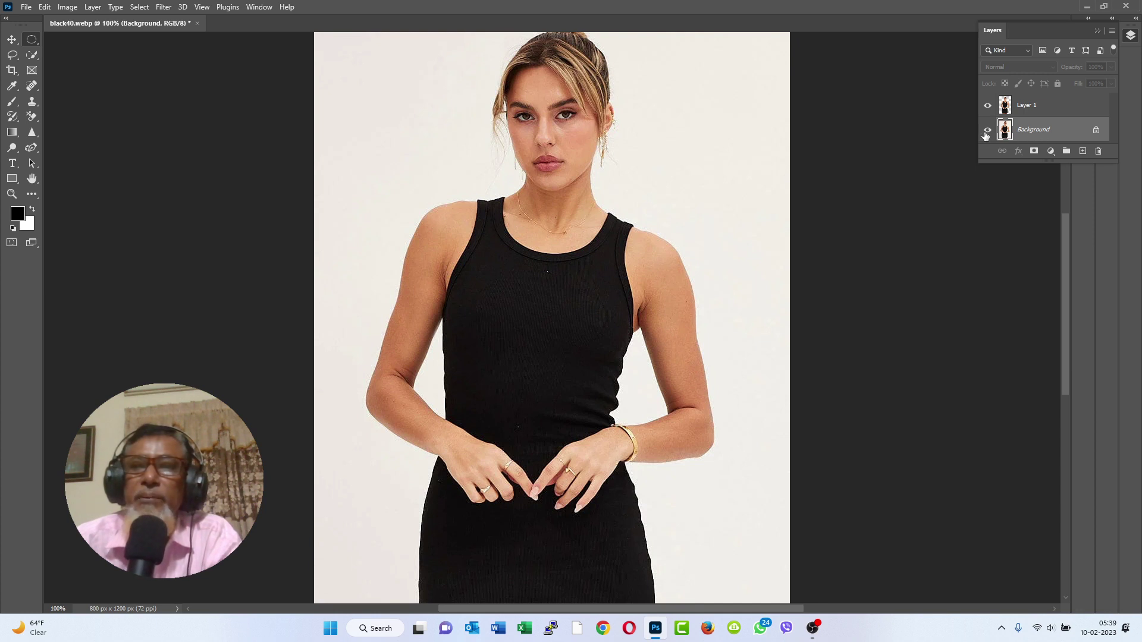
# - Load Layer 1's pixels as a selection and Delete and Fill it on the Background, checking by hiding Layer 1
pyautogui.rightClick(1005, 109)
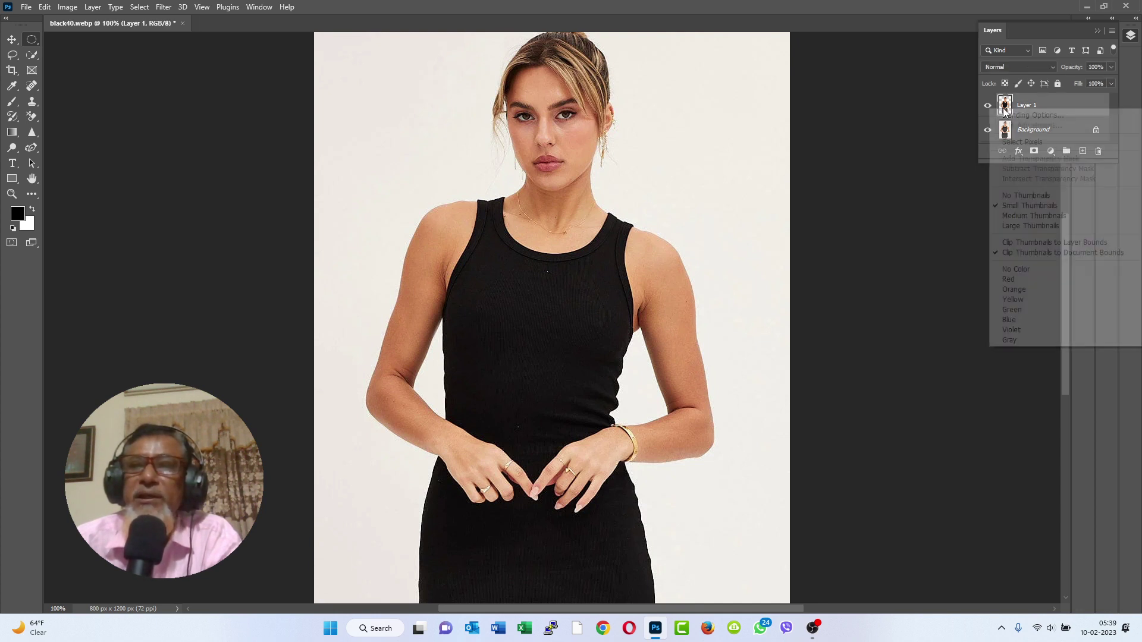
pyautogui.click(1056, 146)
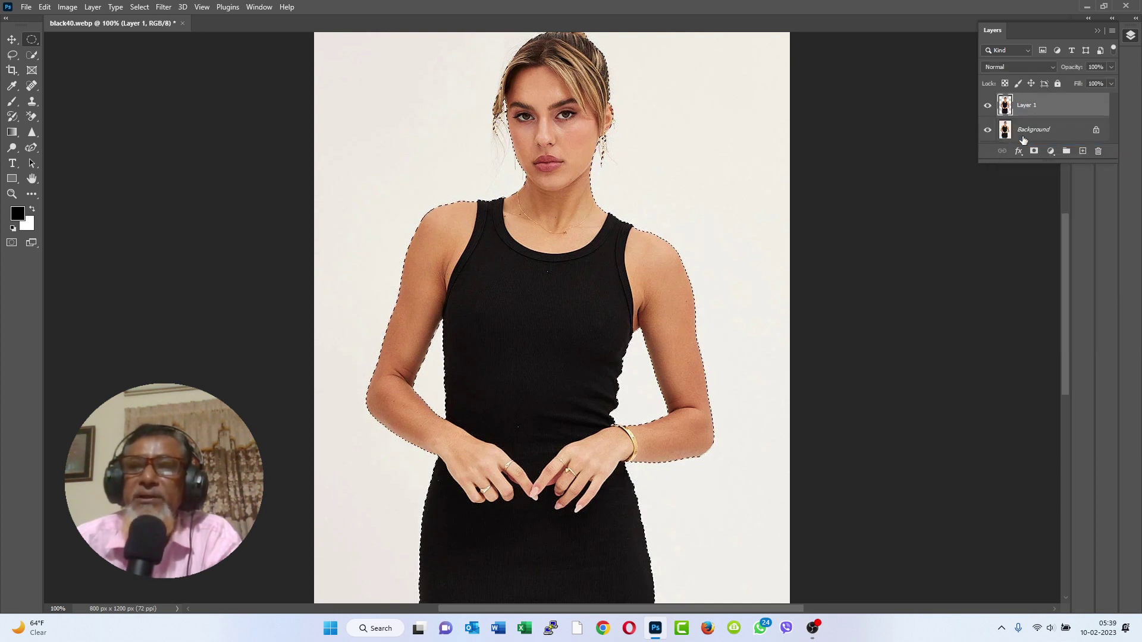
pyautogui.click(1004, 130)
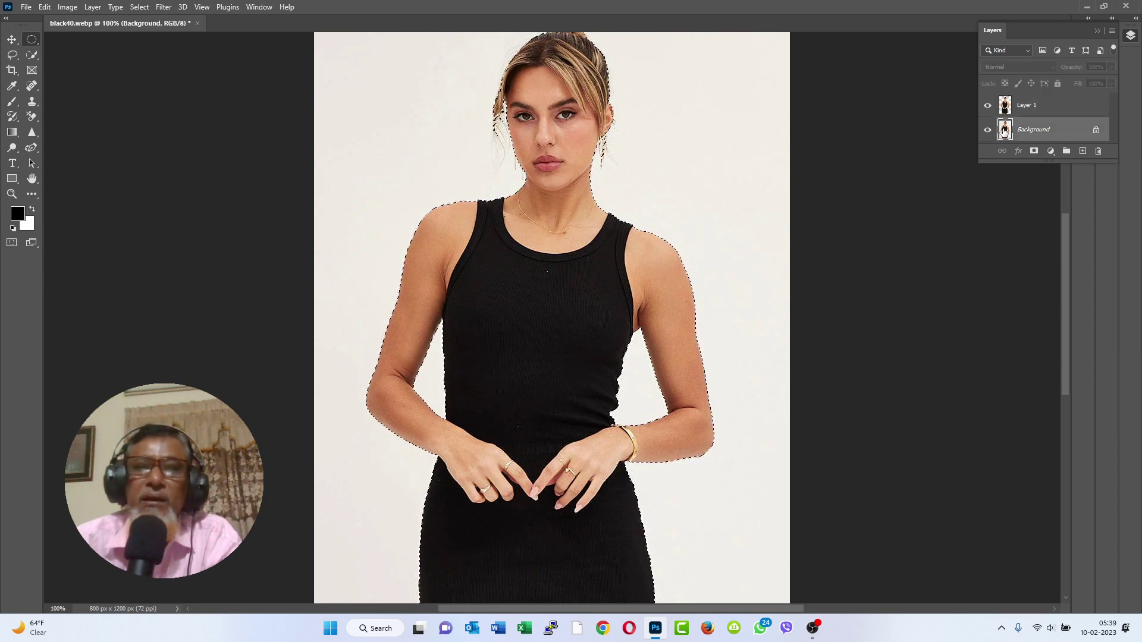
pyautogui.rightClick(482, 255)
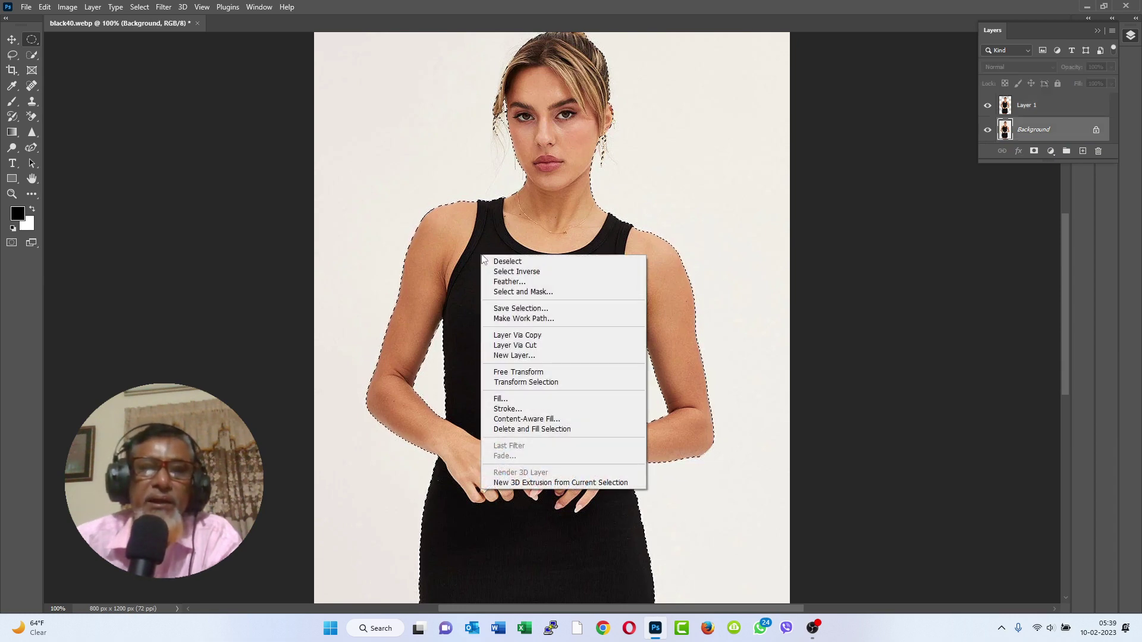
pyautogui.click(575, 430)
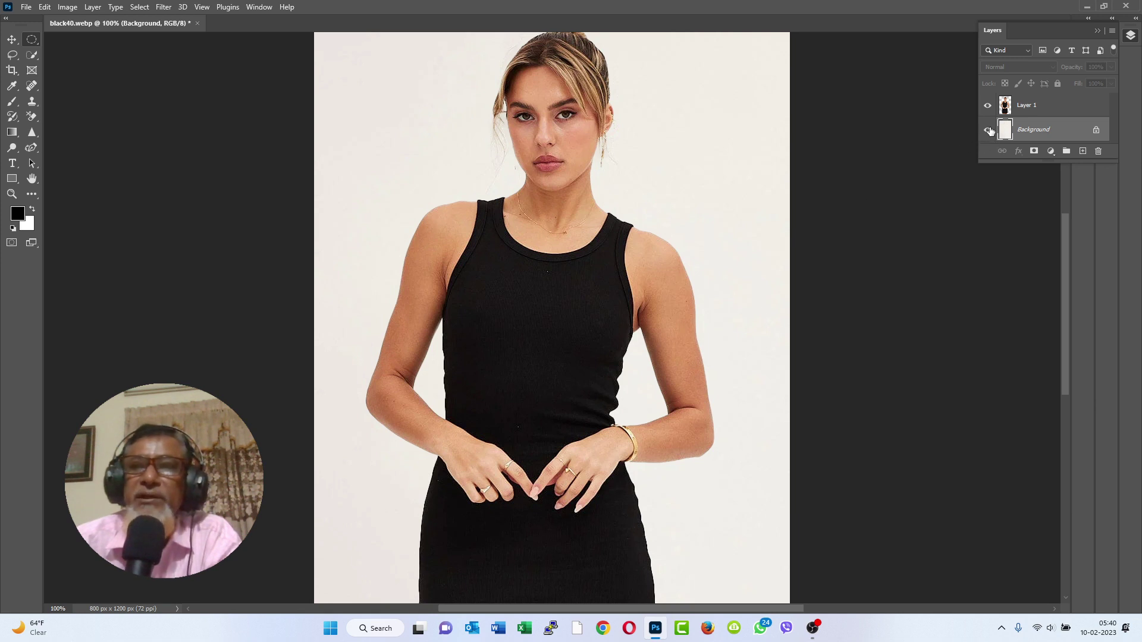
pyautogui.click(989, 108)
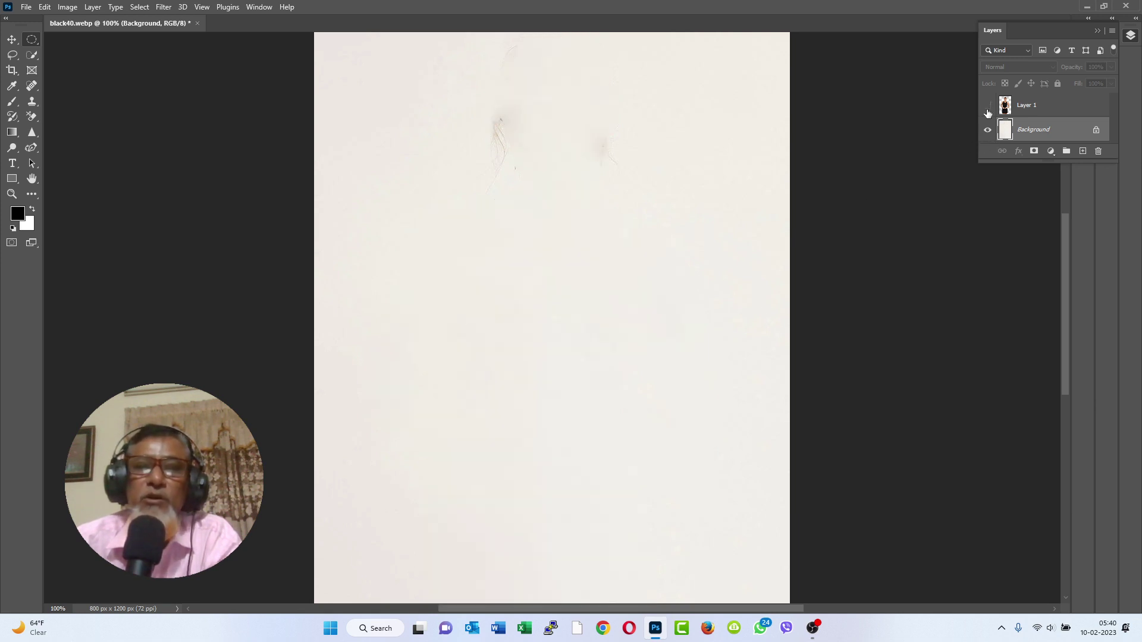
pyautogui.click(988, 109)
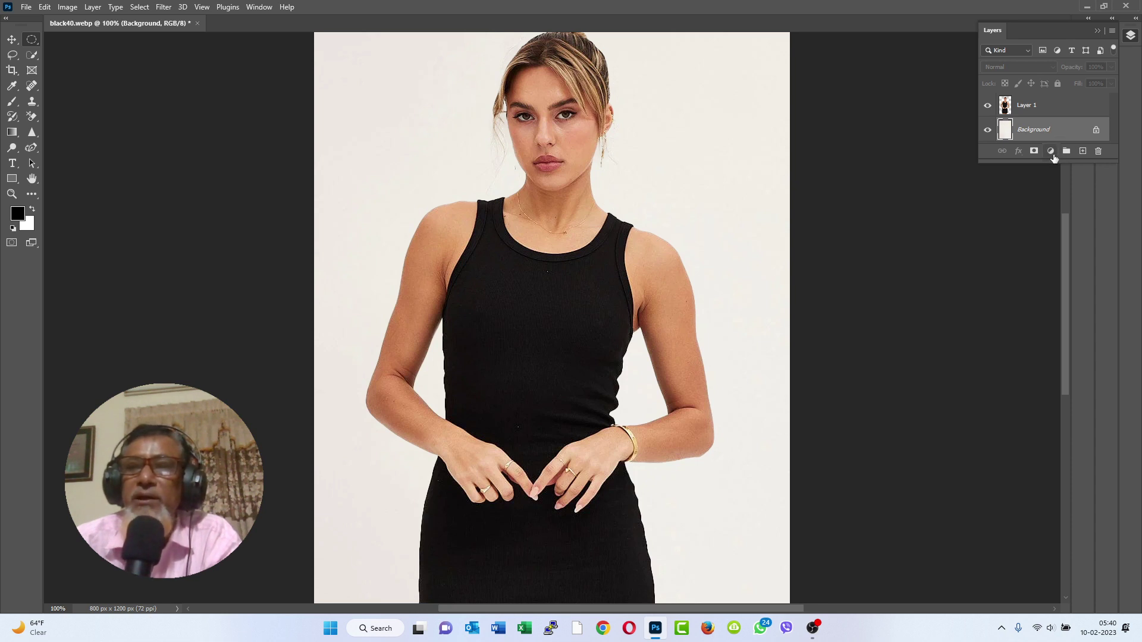
# - Try a Solid Color fill layer in several green shades
pyautogui.click(1052, 152)
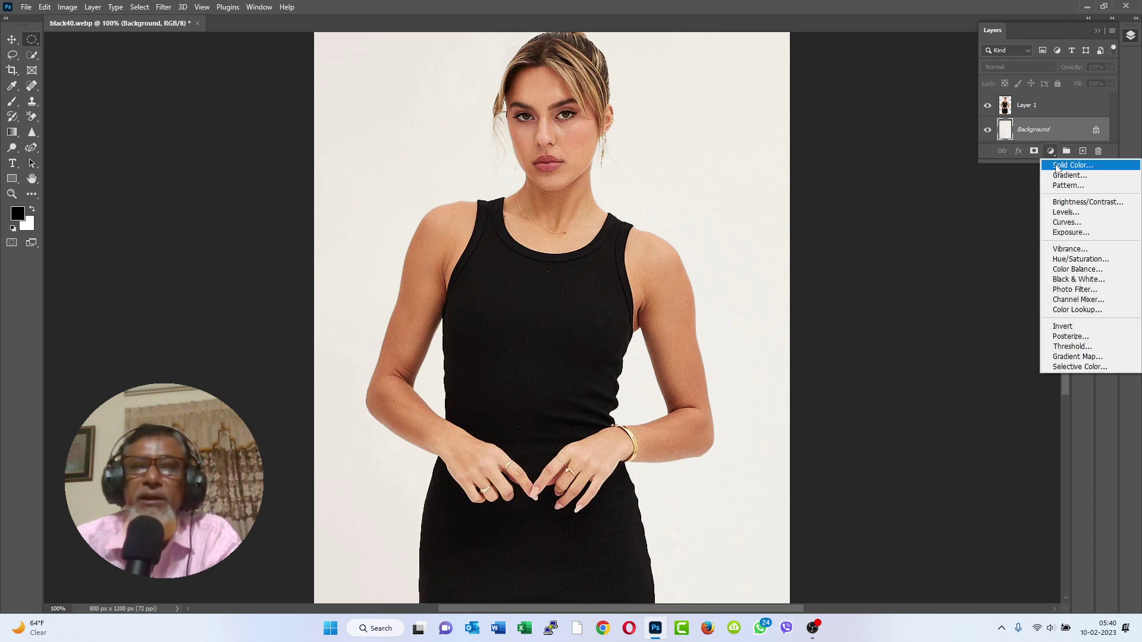
pyautogui.click(1057, 166)
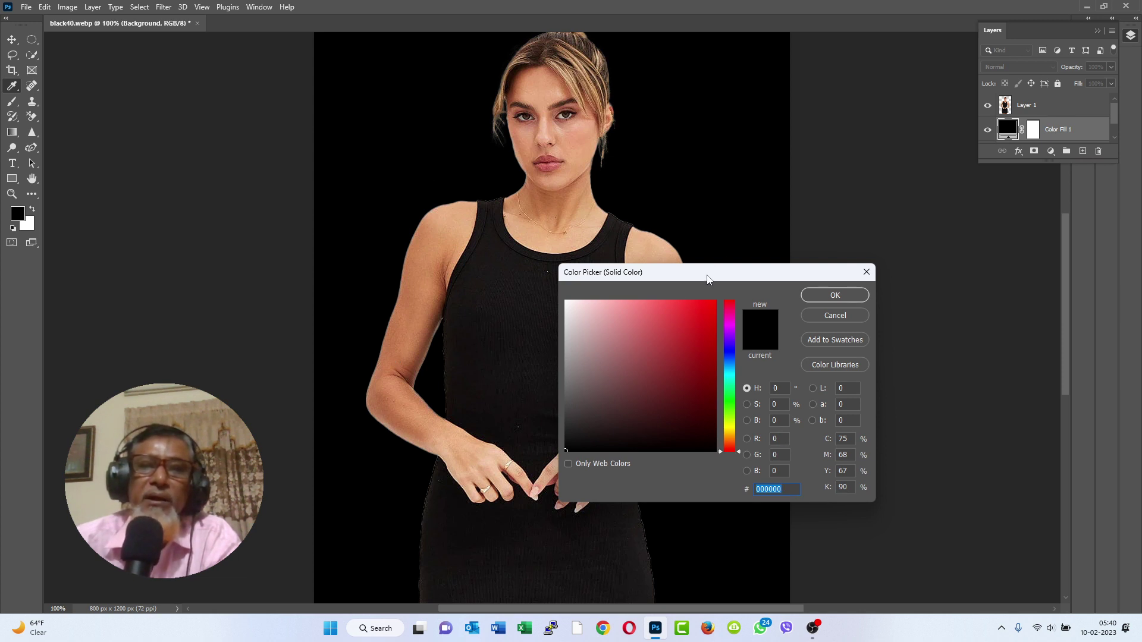
pyautogui.moveTo(708, 279); pyautogui.dragTo(615, 264)
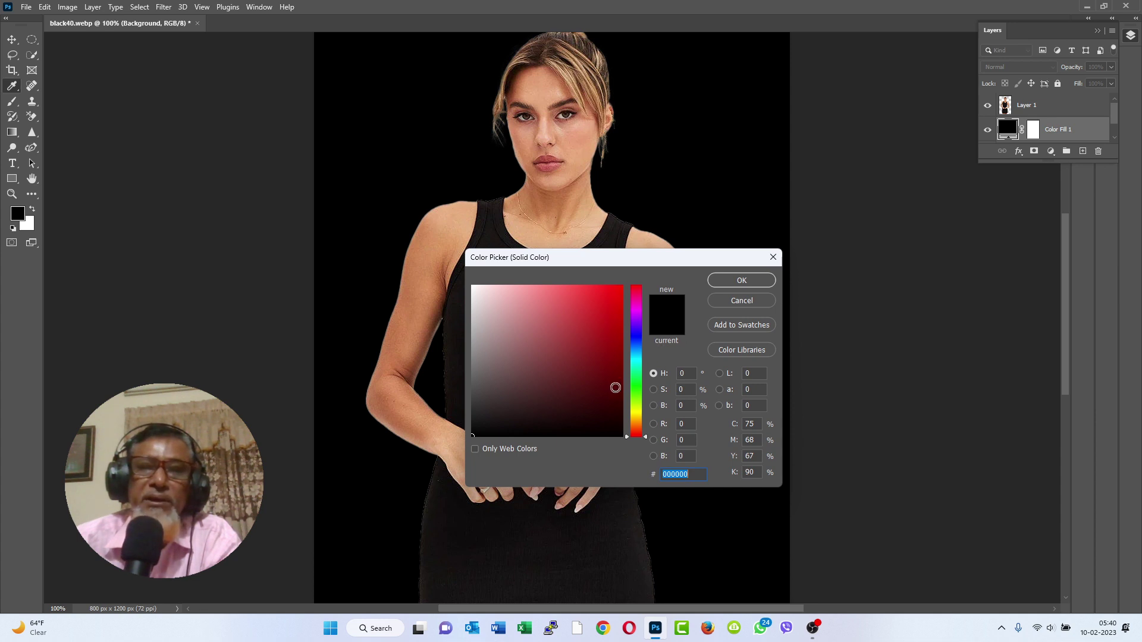
pyautogui.click(635, 386)
pyautogui.click(605, 363)
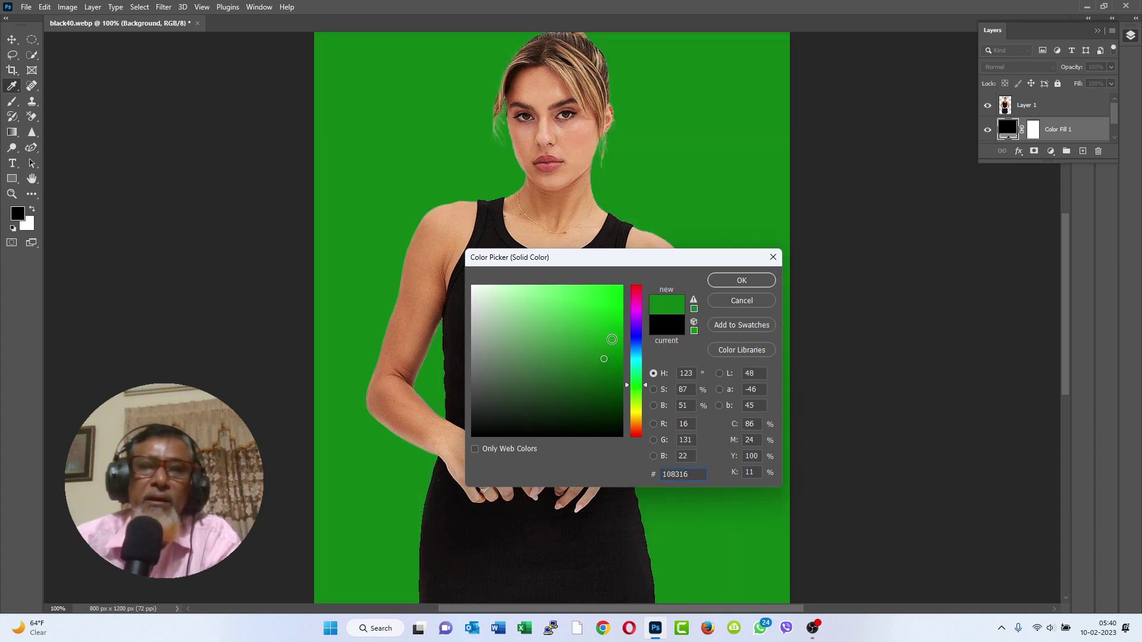
pyautogui.click(611, 322)
pyautogui.moveTo(564, 347); pyautogui.dragTo(496, 390)
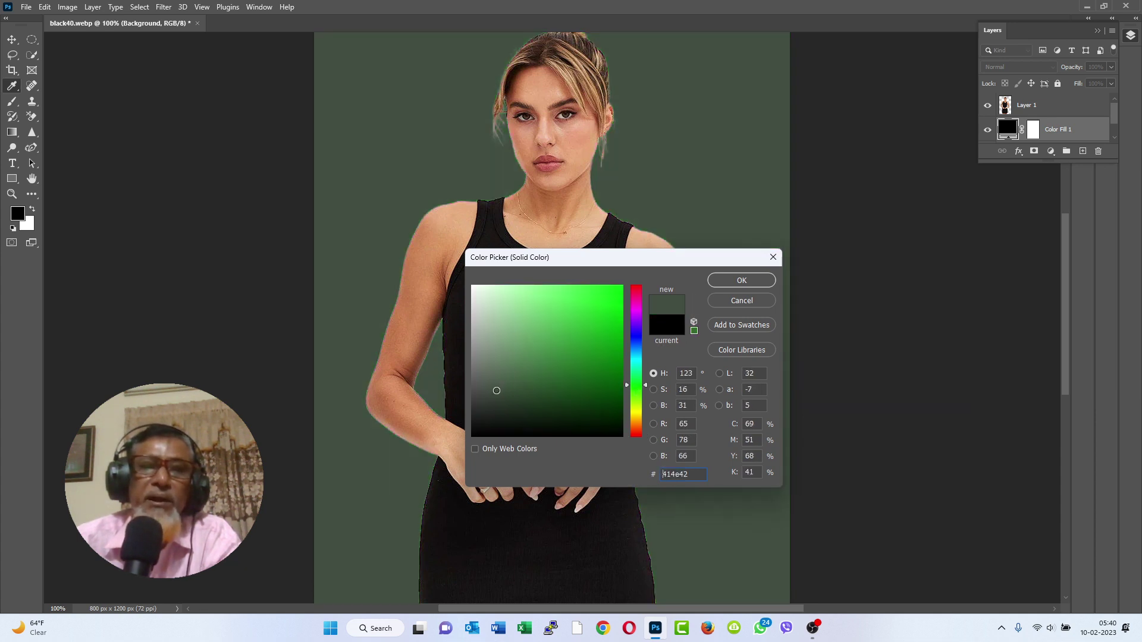
pyautogui.moveTo(577, 407); pyautogui.dragTo(615, 311)
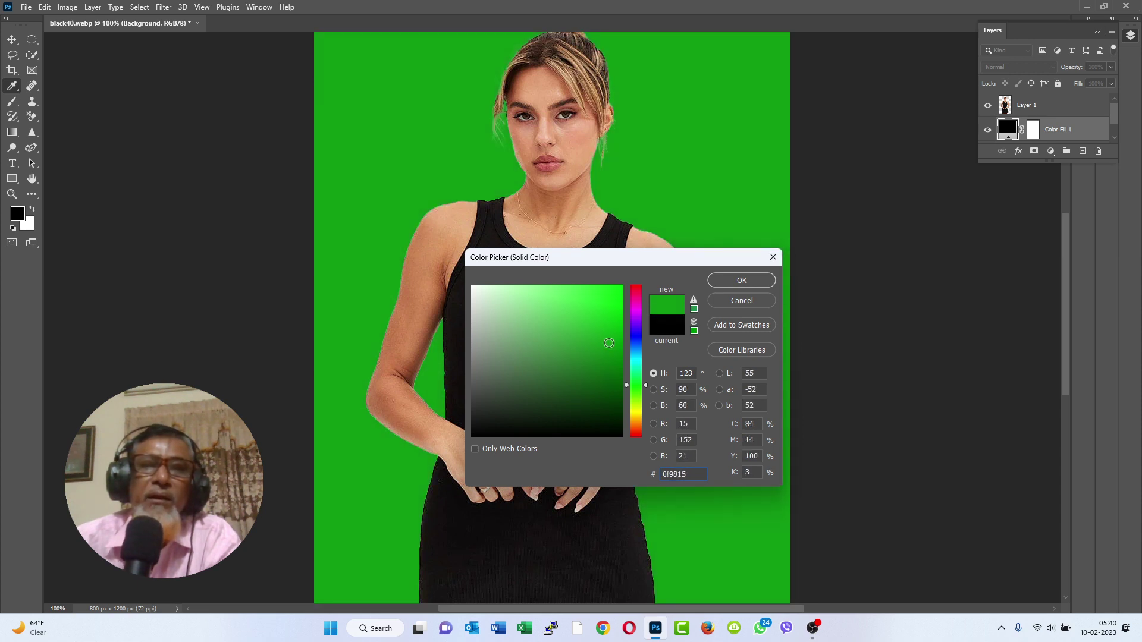
# - Try a dark yellow, cancel the solid fill, and add a Hue/Saturation adjustment layer instead
pyautogui.click(631, 415)
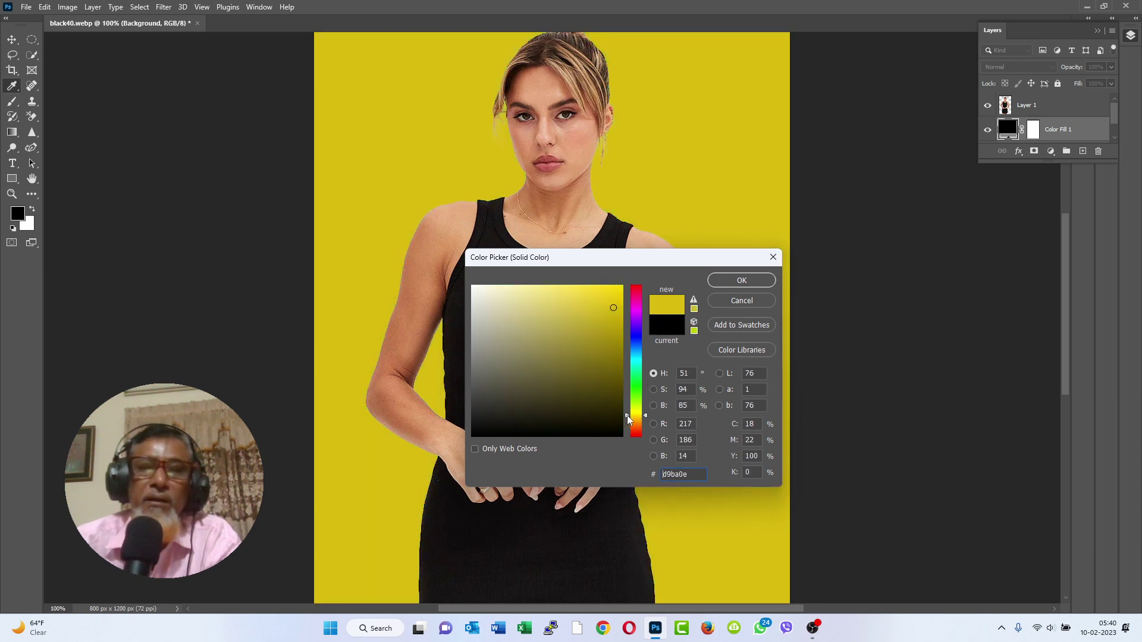
pyautogui.click(593, 405)
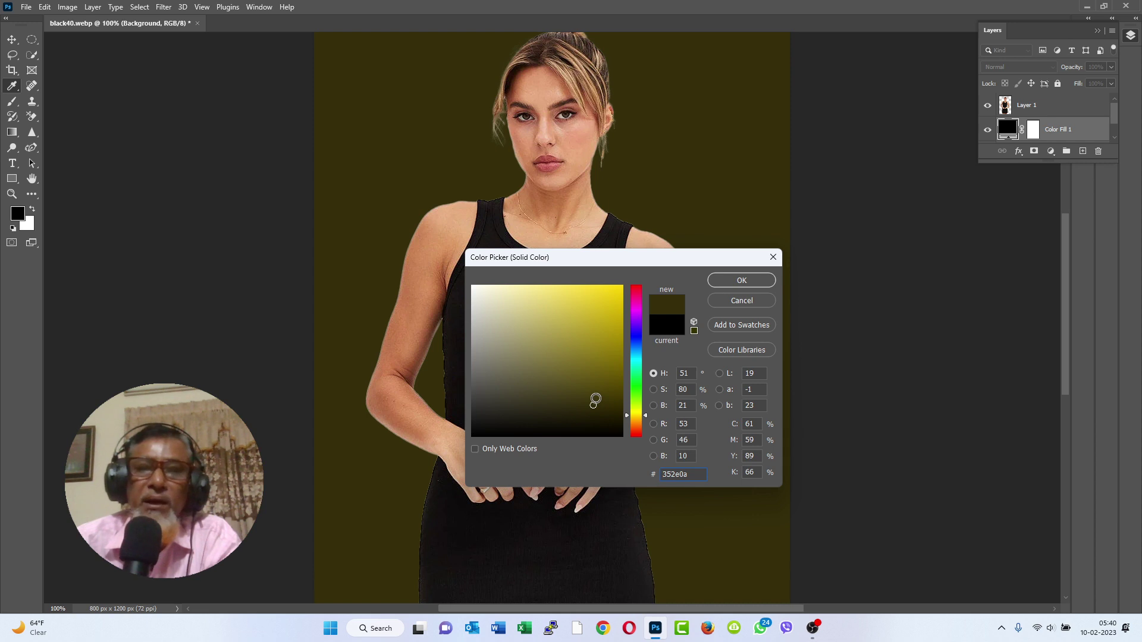
pyautogui.click(738, 300)
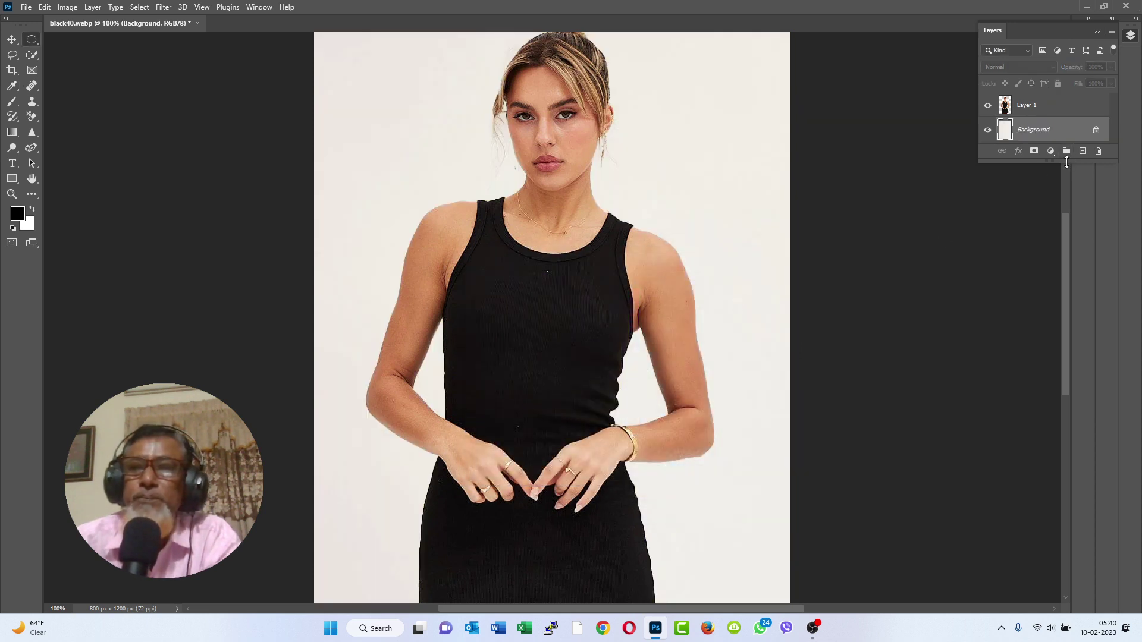
pyautogui.click(1051, 154)
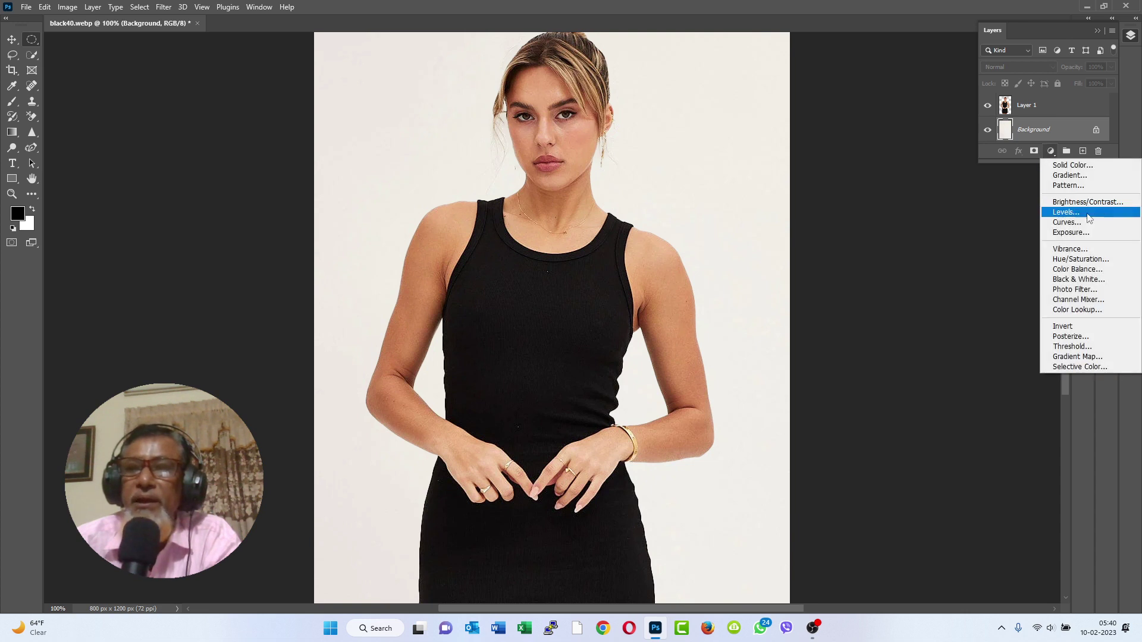
pyautogui.click(1116, 262)
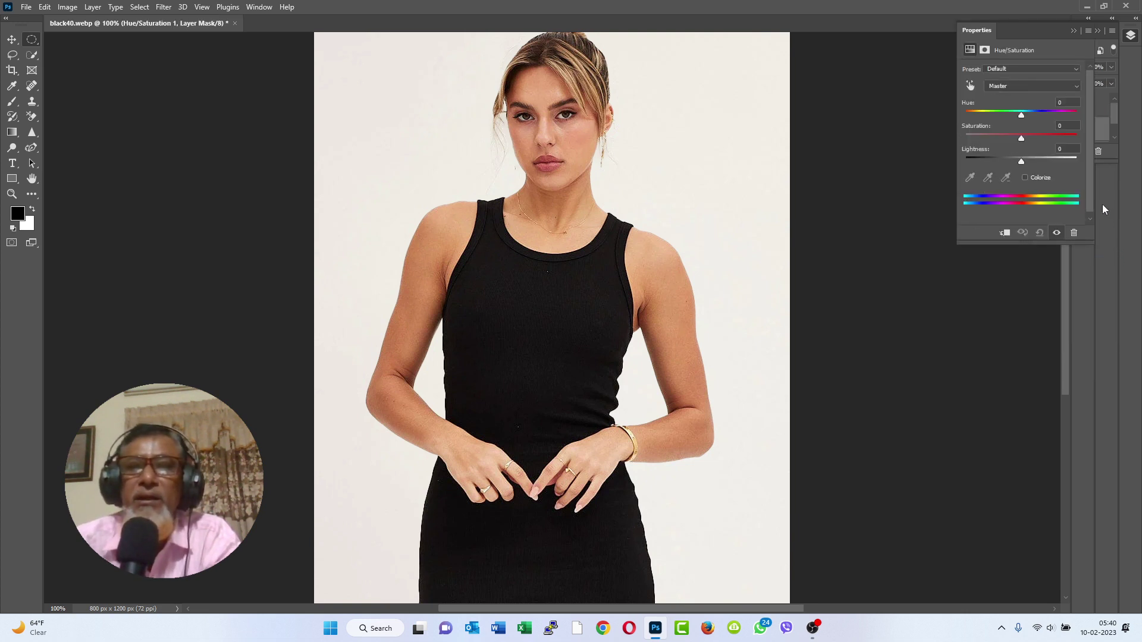
# - Colorize the Hue/Saturation layer with Hue 219, Saturation 30, Lightness -44 for a muted blue backdrop
pyautogui.click(1039, 178)
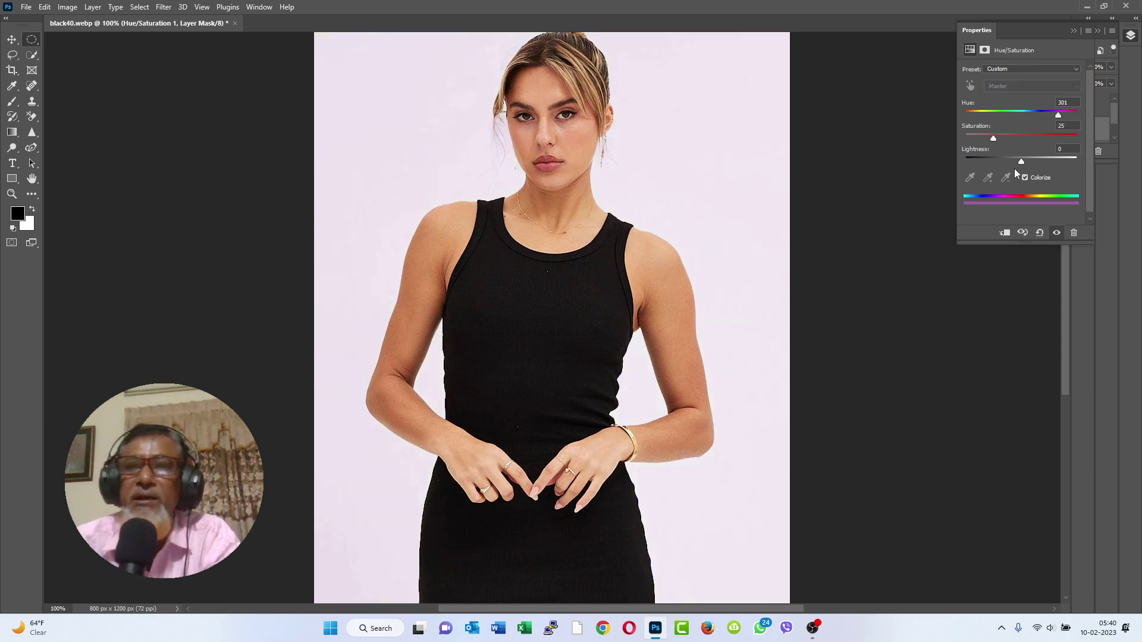
pyautogui.moveTo(1021, 165)
pyautogui.mouseDown()
pyautogui.moveTo(981, 166)
pyautogui.moveTo(1079, 167)
pyautogui.moveTo(987, 166)
pyautogui.mouseUp()
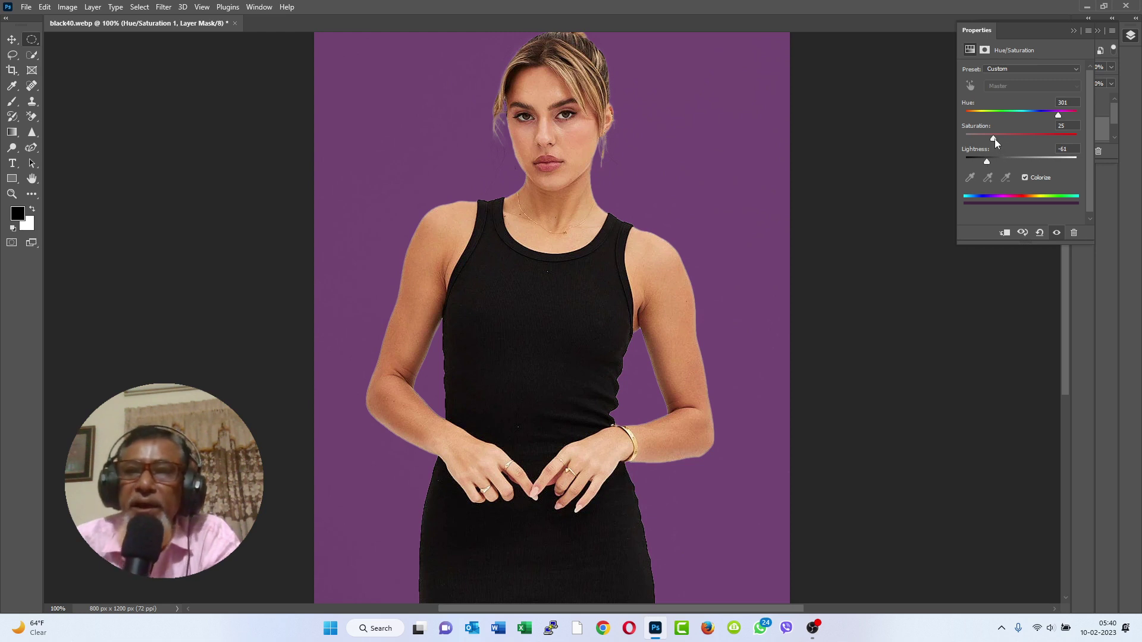
pyautogui.moveTo(995, 138); pyautogui.dragTo(1033, 141)
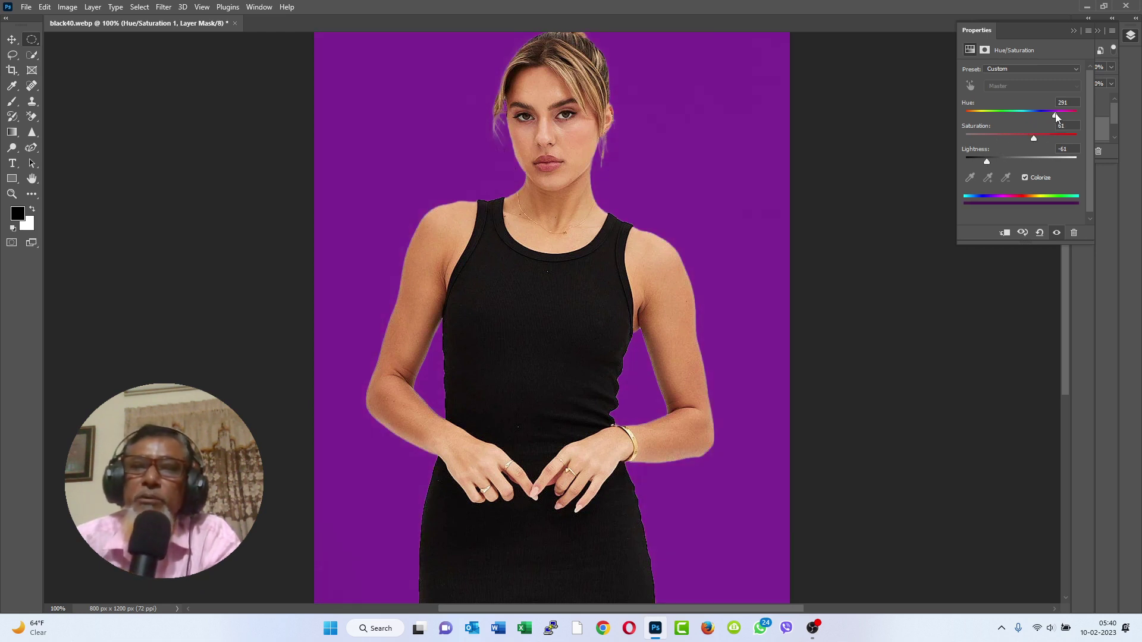
pyautogui.moveTo(1057, 115)
pyautogui.mouseDown()
pyautogui.moveTo(1015, 115)
pyautogui.moveTo(1000, 122)
pyautogui.moveTo(1035, 114)
pyautogui.moveTo(999, 138)
pyautogui.moveTo(1055, 160)
pyautogui.moveTo(997, 160)
pyautogui.mouseUp()
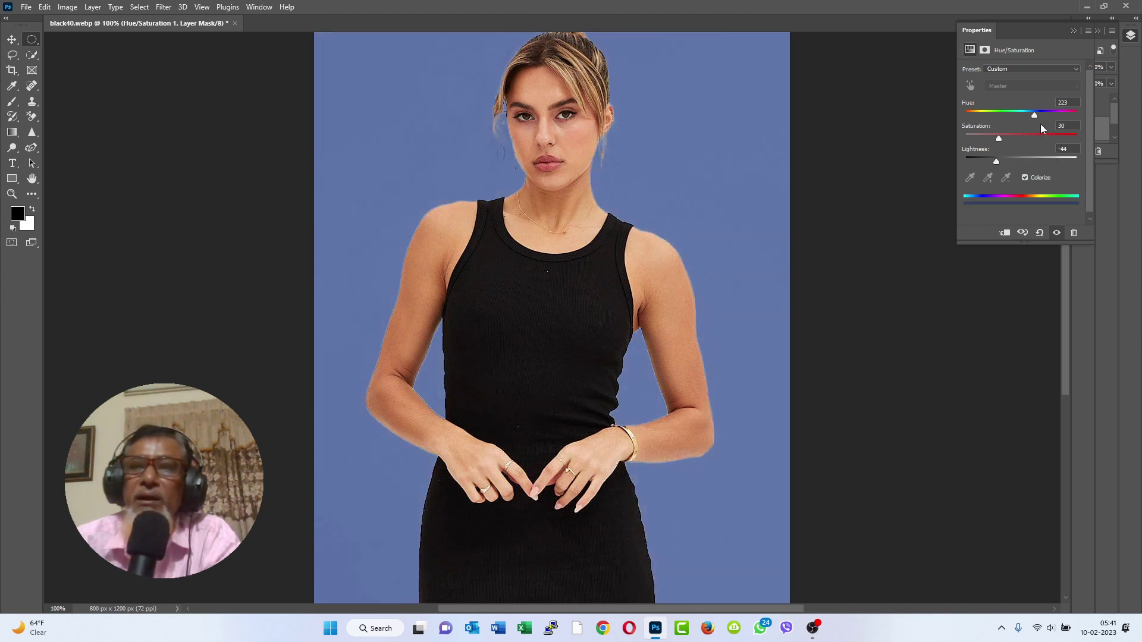
pyautogui.moveTo(1036, 116)
pyautogui.mouseDown()
pyautogui.moveTo(998, 116)
pyautogui.moveTo(1048, 119)
pyautogui.moveTo(1033, 119)
pyautogui.mouseUp()
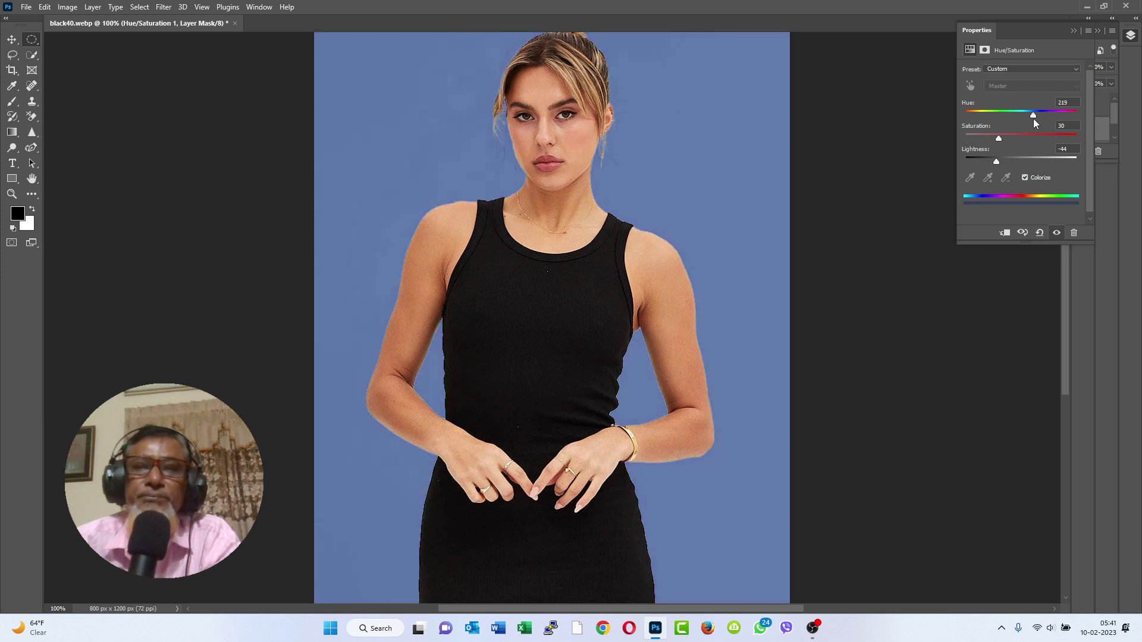
# - Remove the Hue/Saturation 1 layer's mask, then delete the layer and confirm
pyautogui.click(1075, 31)
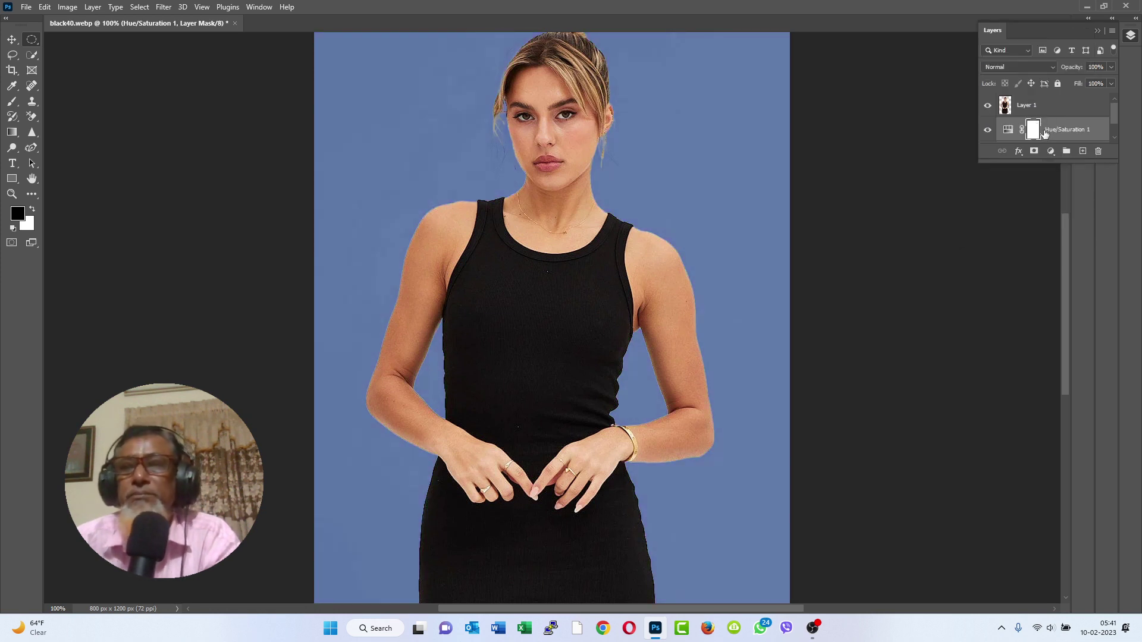
pyautogui.scroll(-1, 1037, 136)
pyautogui.scroll(1, 1038, 131)
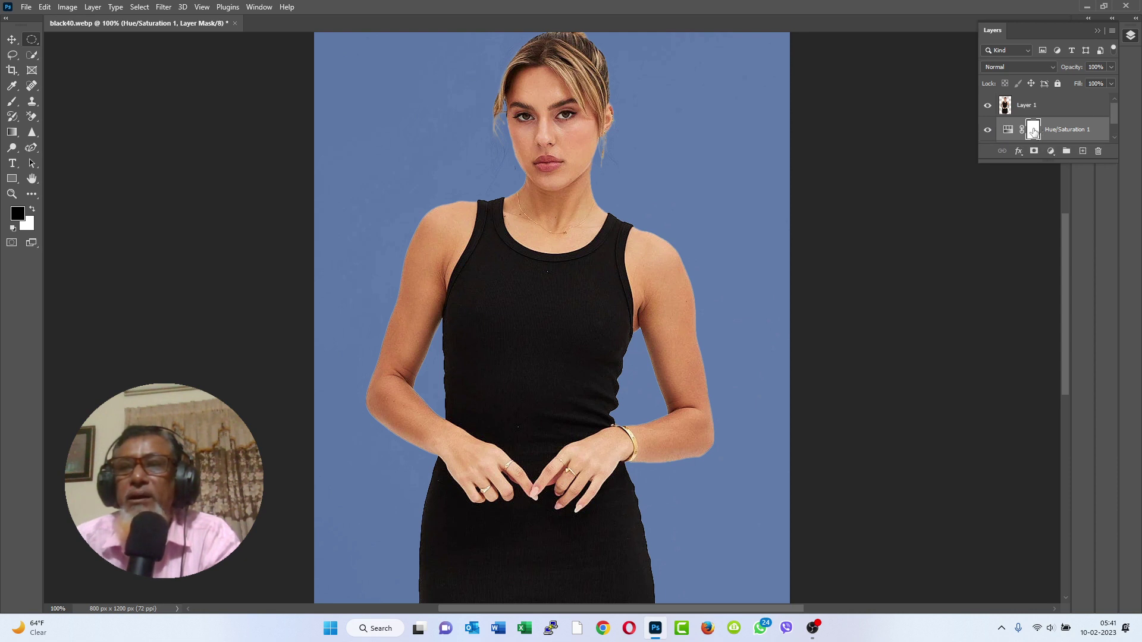
pyautogui.rightClick(1032, 132)
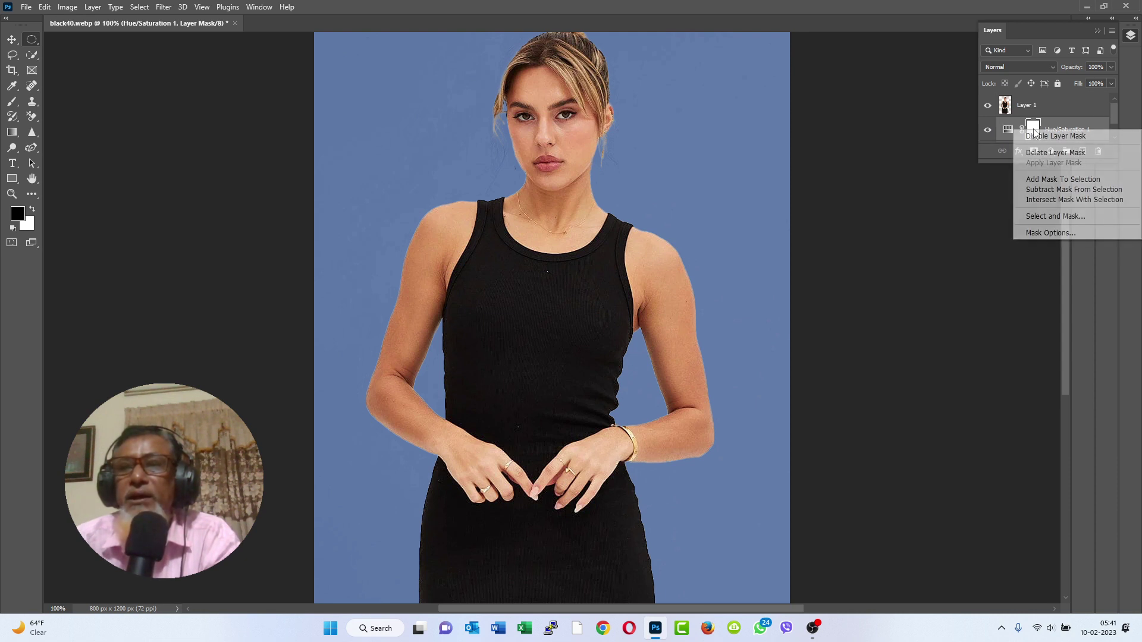
pyautogui.click(1077, 154)
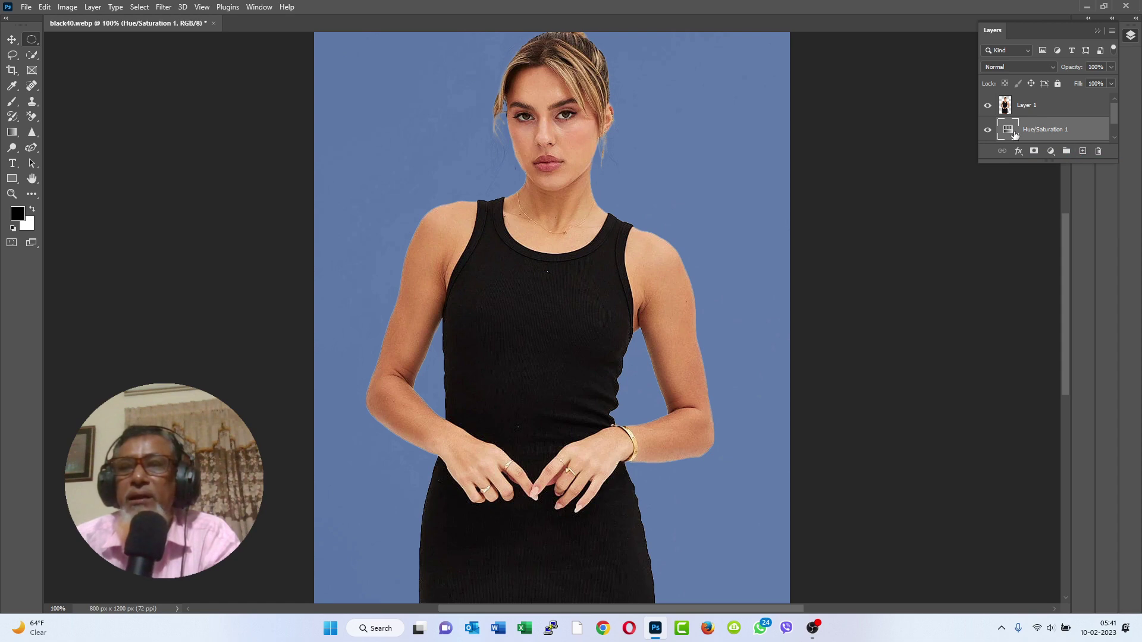
pyautogui.rightClick(1041, 131)
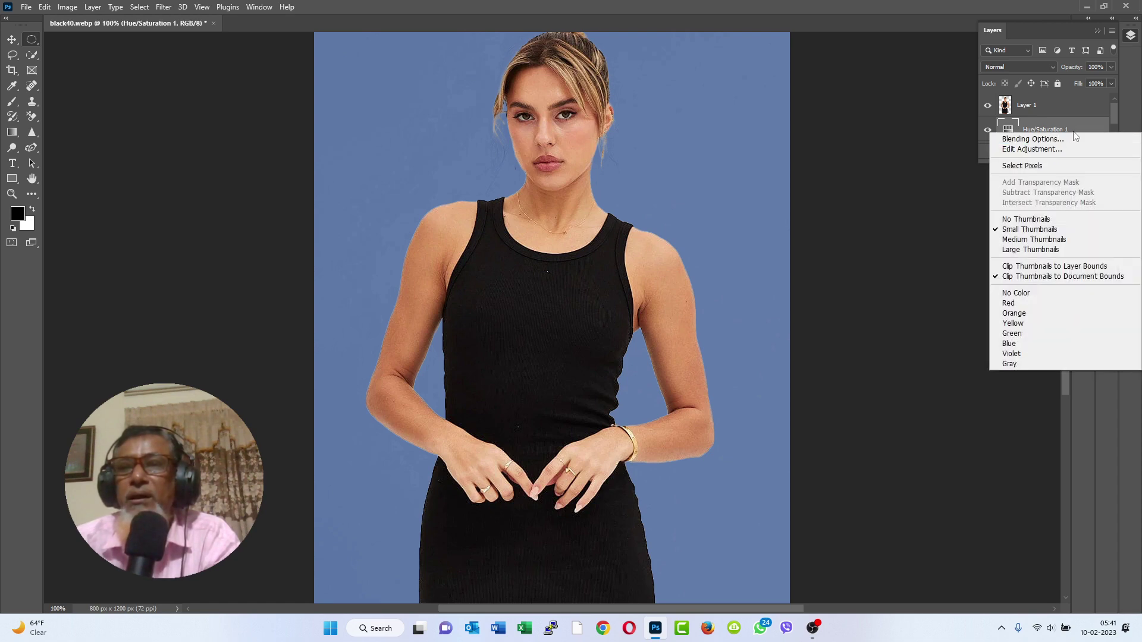
pyautogui.click(1066, 144)
pyautogui.rightClick(1066, 144)
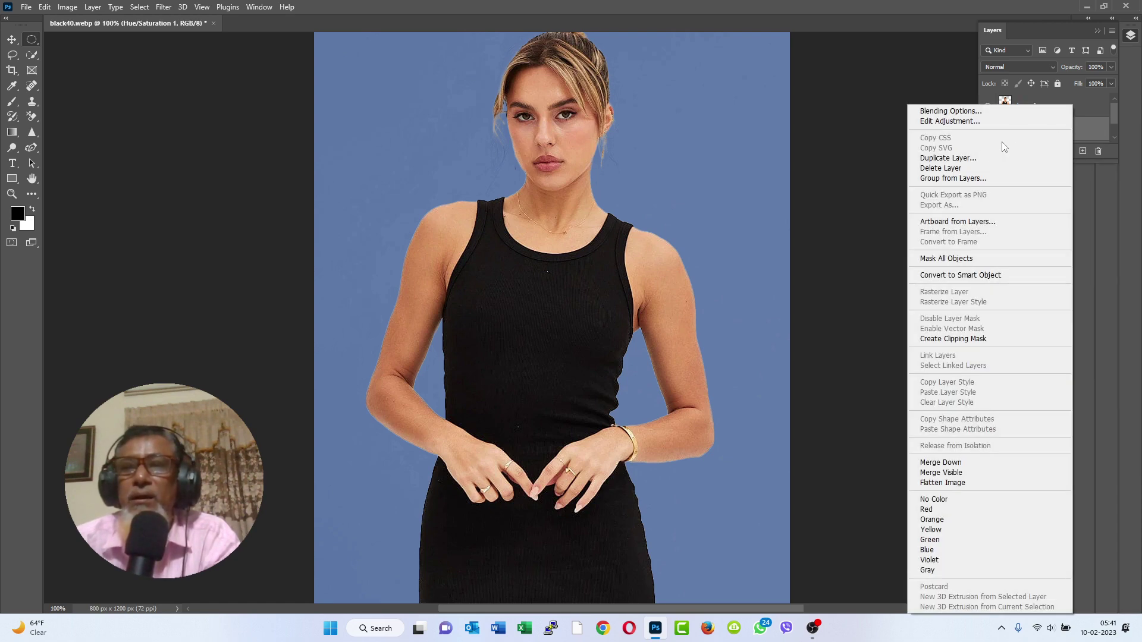
pyautogui.click(970, 169)
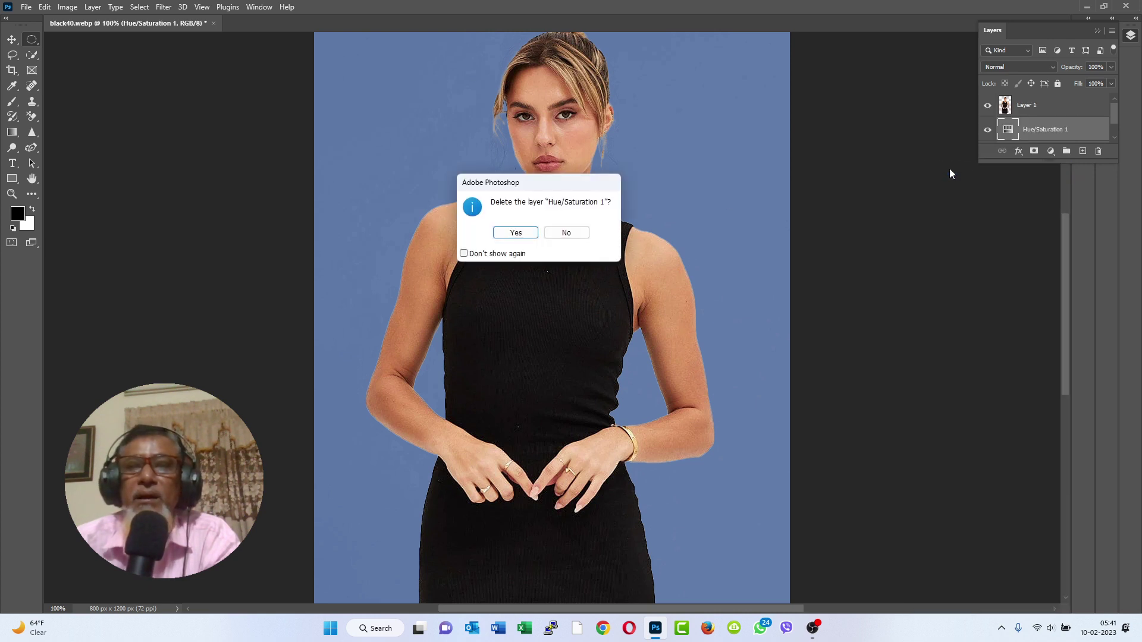
pyautogui.click(514, 236)
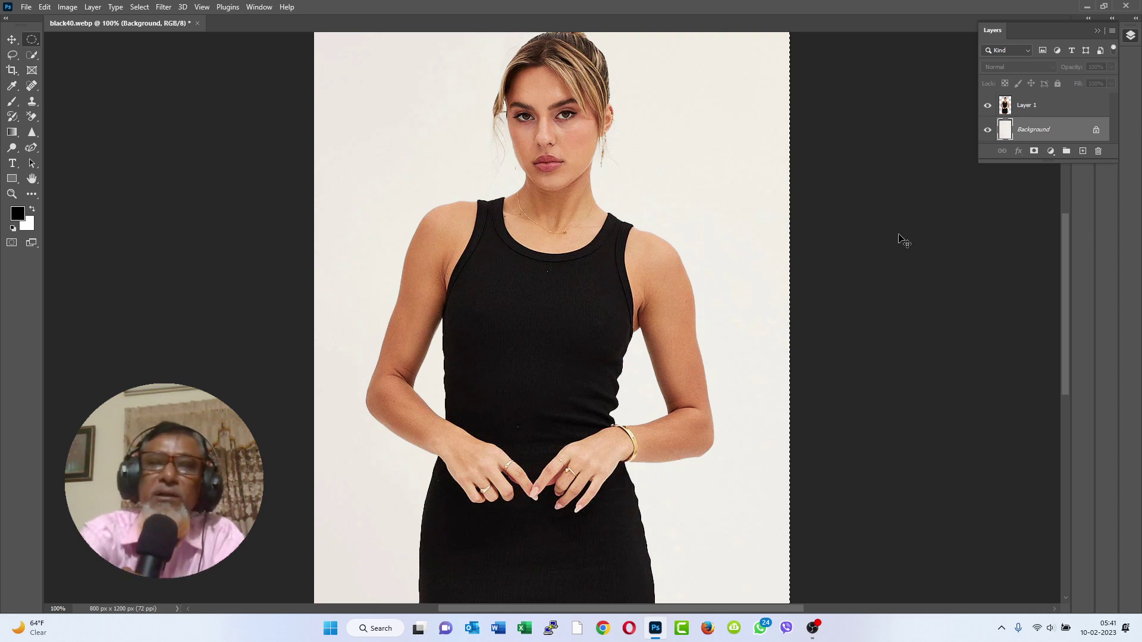
# - Select all and undo three times to step back toward the original photo
pyautogui.hotkey('ctrl', 'a')
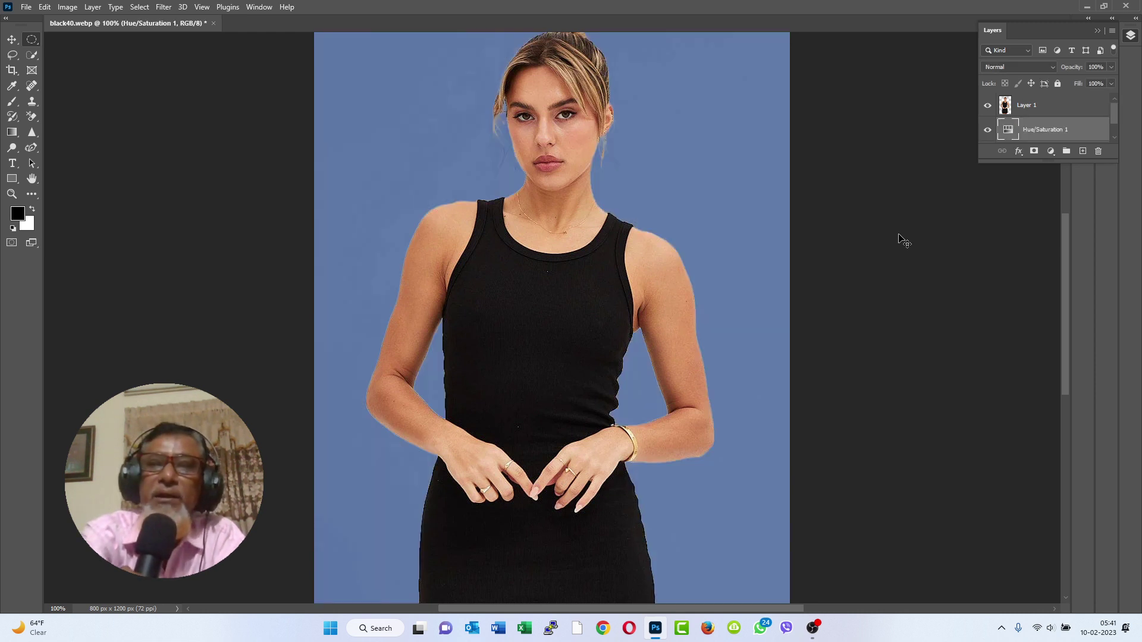
pyautogui.hotkey('ctrl', 'z')
pyautogui.hotkey('ctrl', 'z')
pyautogui.hotkey('ctrl', 'z')
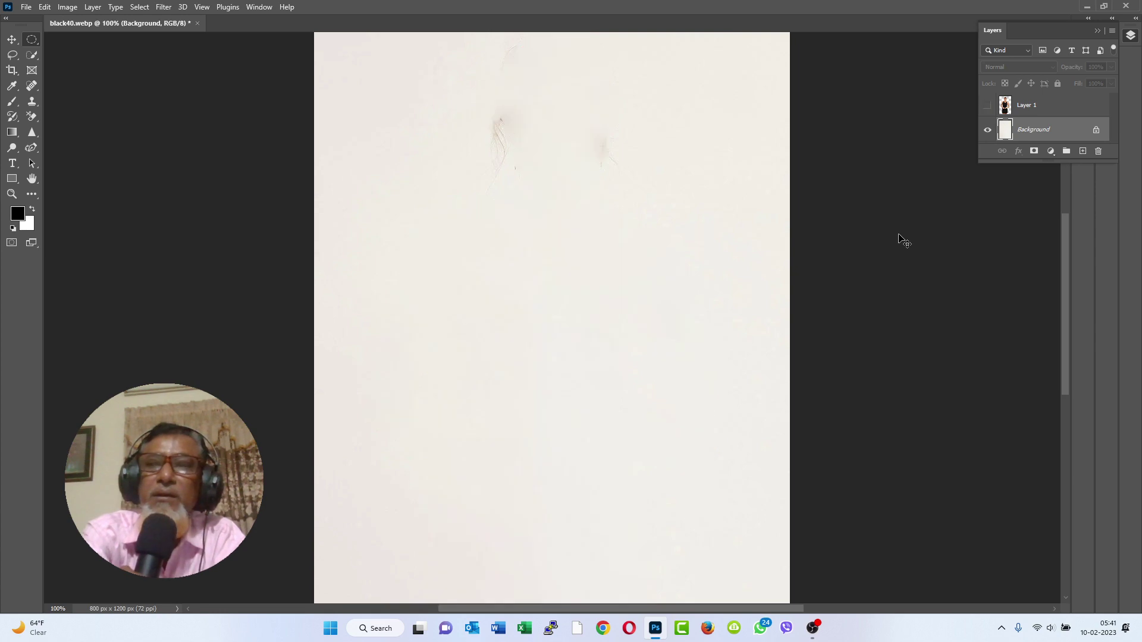
pyautogui.hotkey('ctrl', 'z')
pyautogui.hotkey('ctrl', 'z')
pyautogui.hotkey('ctrl', 'z')
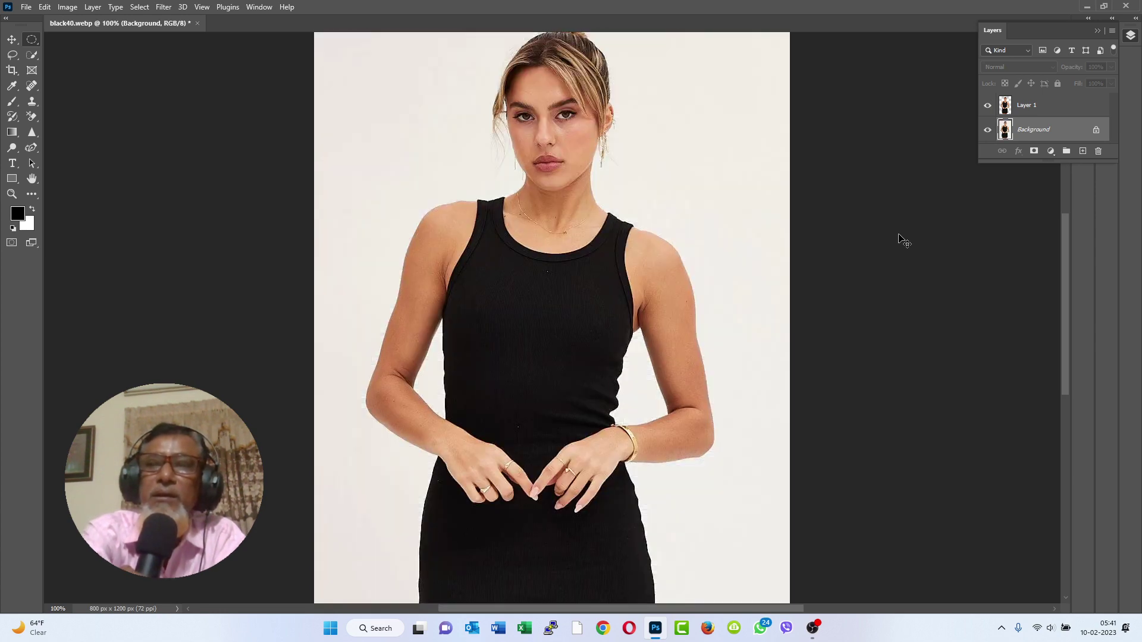
pyautogui.hotkey('ctrl', 'z')
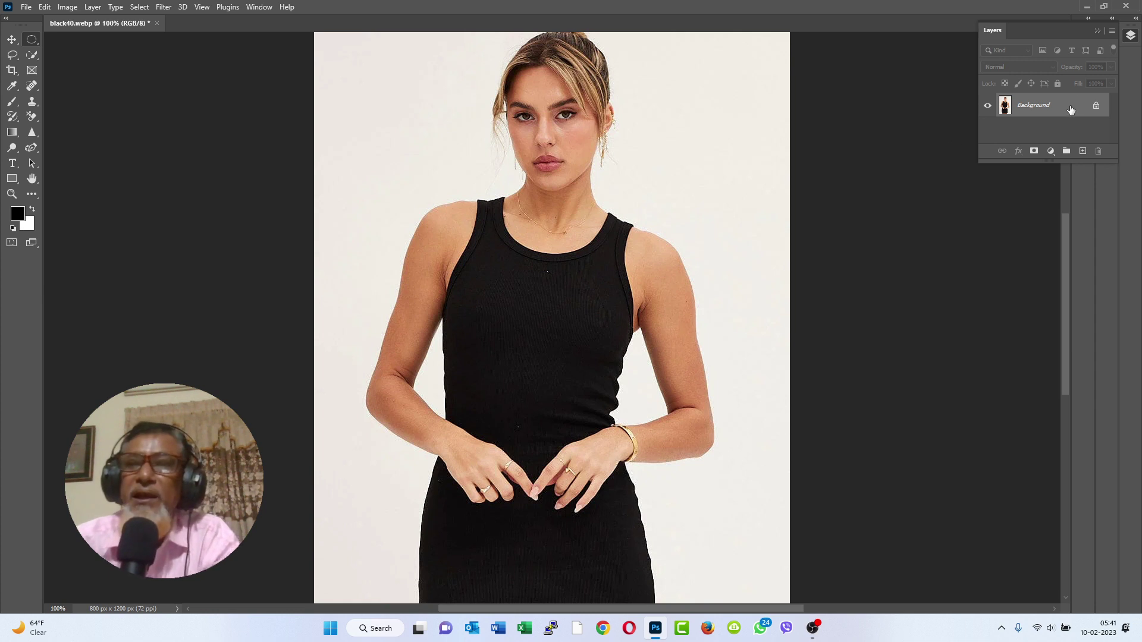
# - Isolate the model with Select Subject and a layer mask, apply the mask, and nudge it lower
pyautogui.click(140, 8)
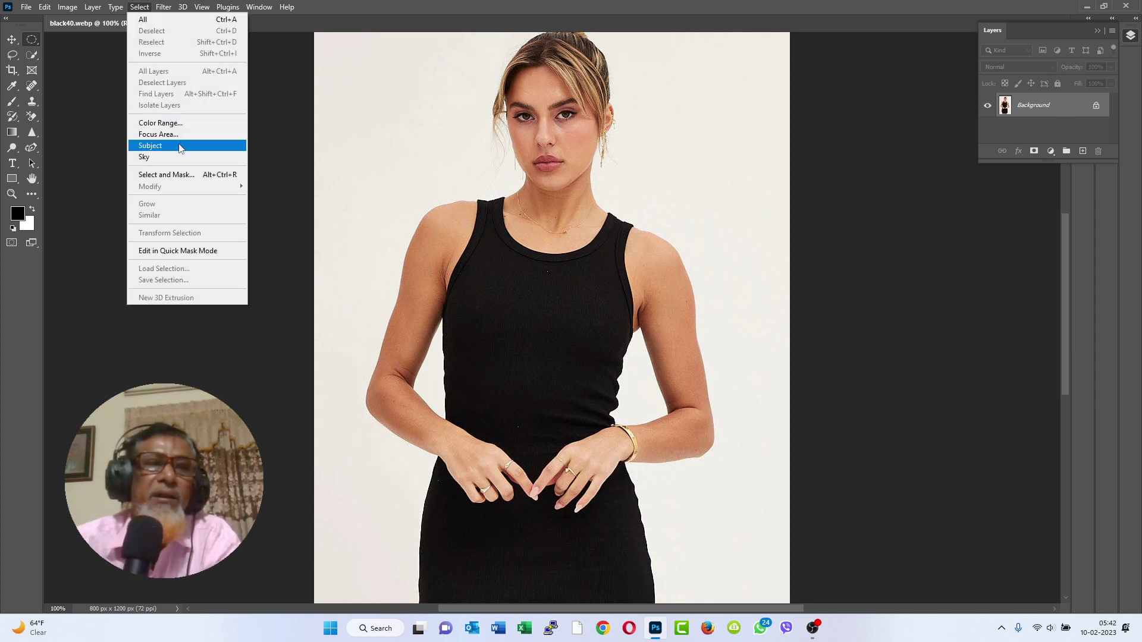
pyautogui.click(150, 146)
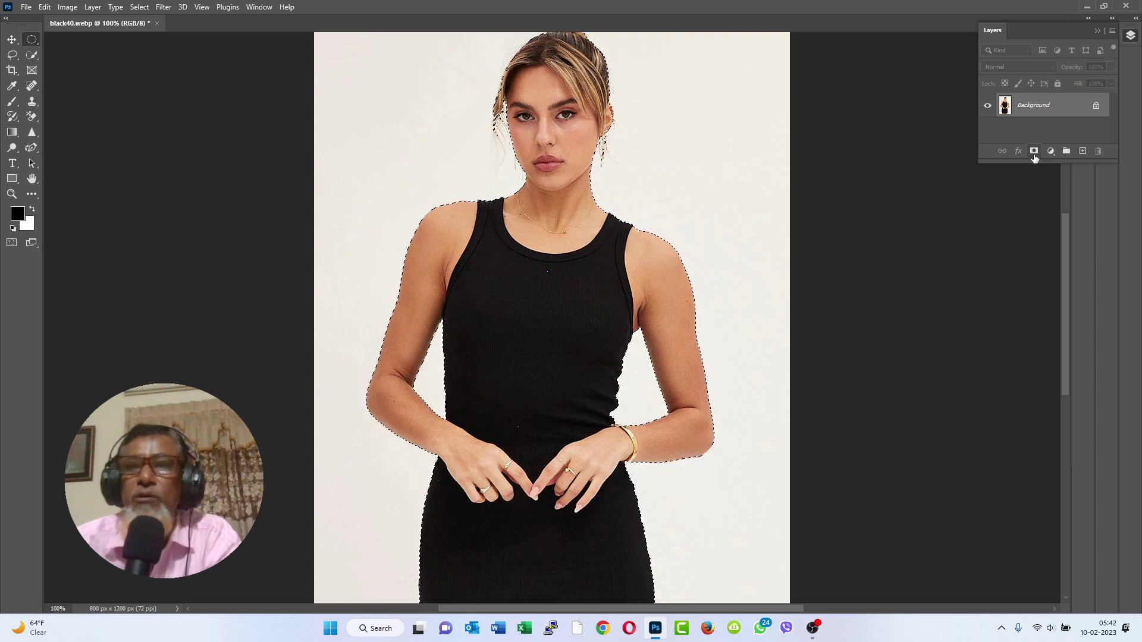
pyautogui.click(1034, 153)
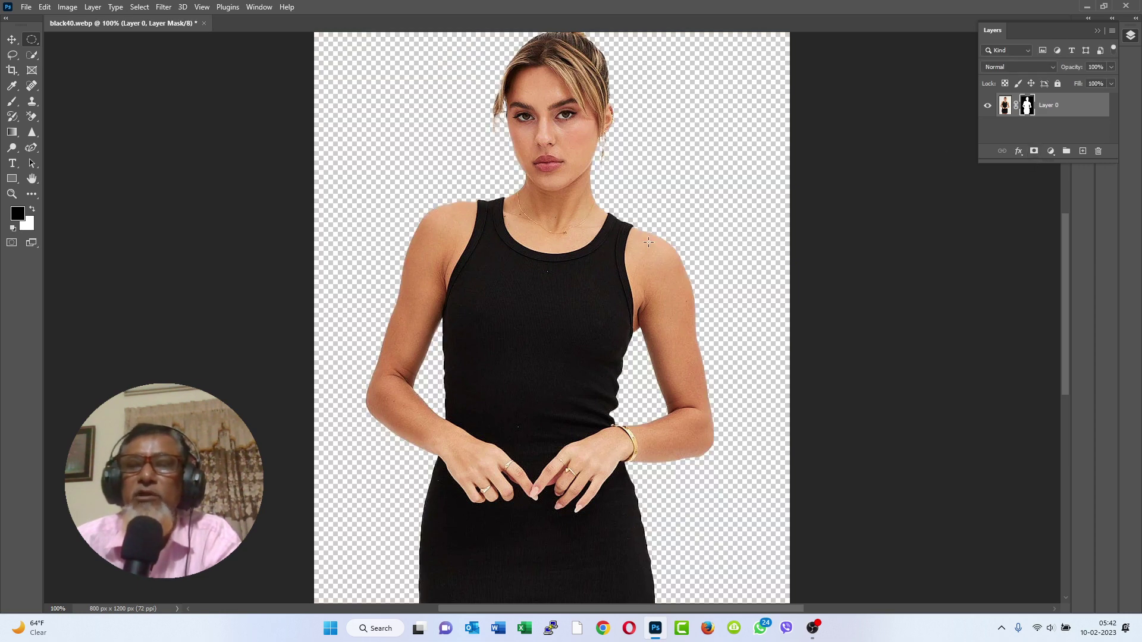
pyautogui.rightClick(1028, 109)
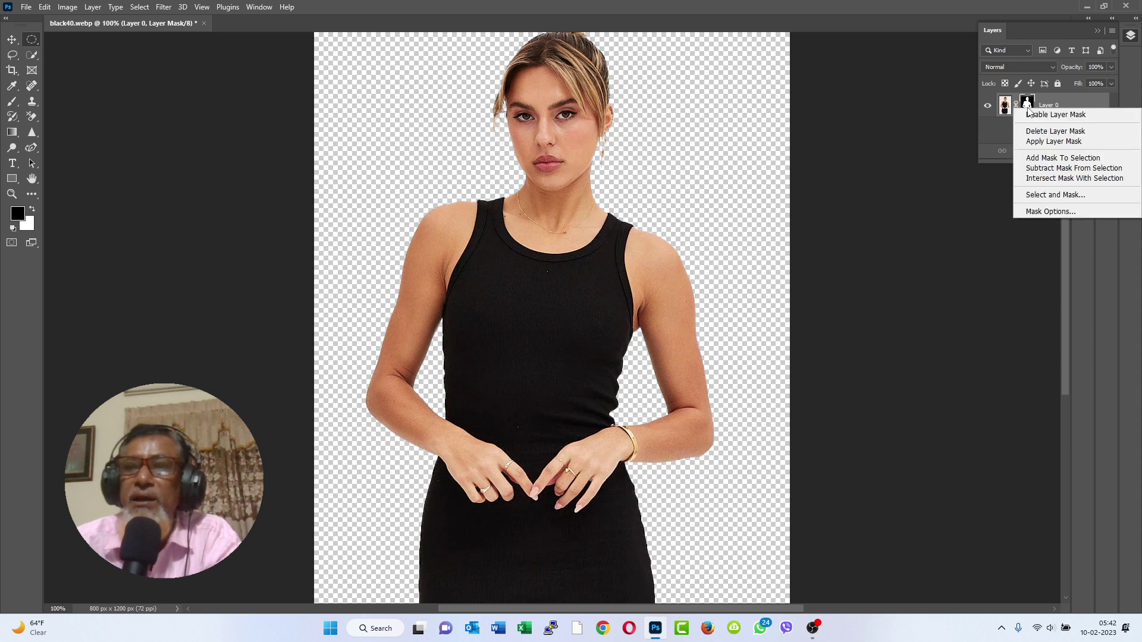
pyautogui.click(1087, 146)
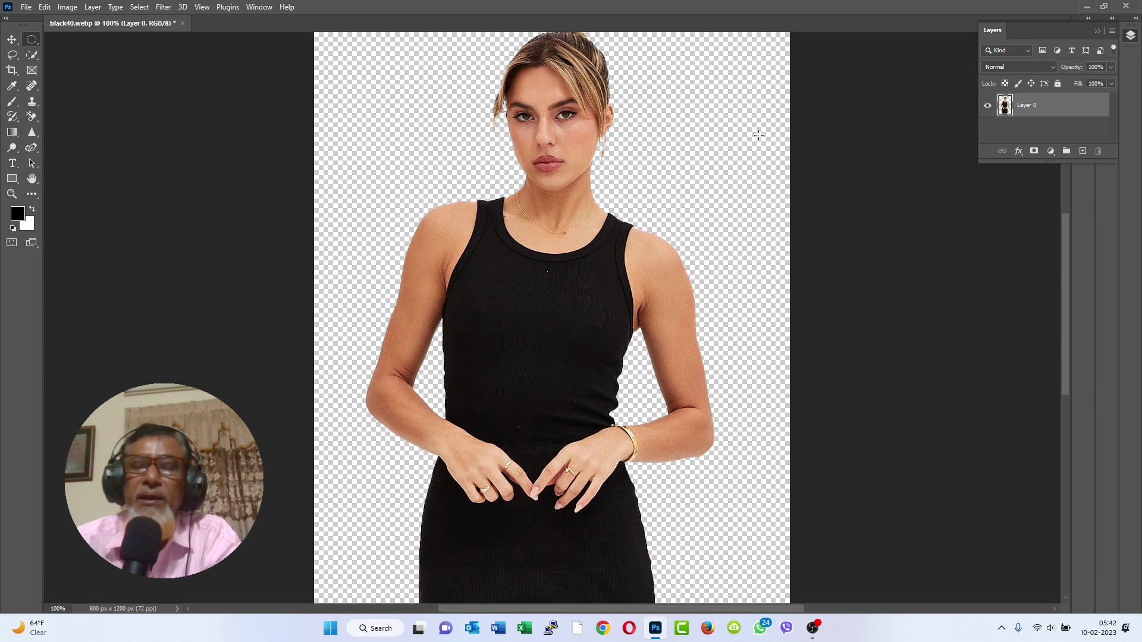
pyautogui.hotkey('ctrl', 'z')
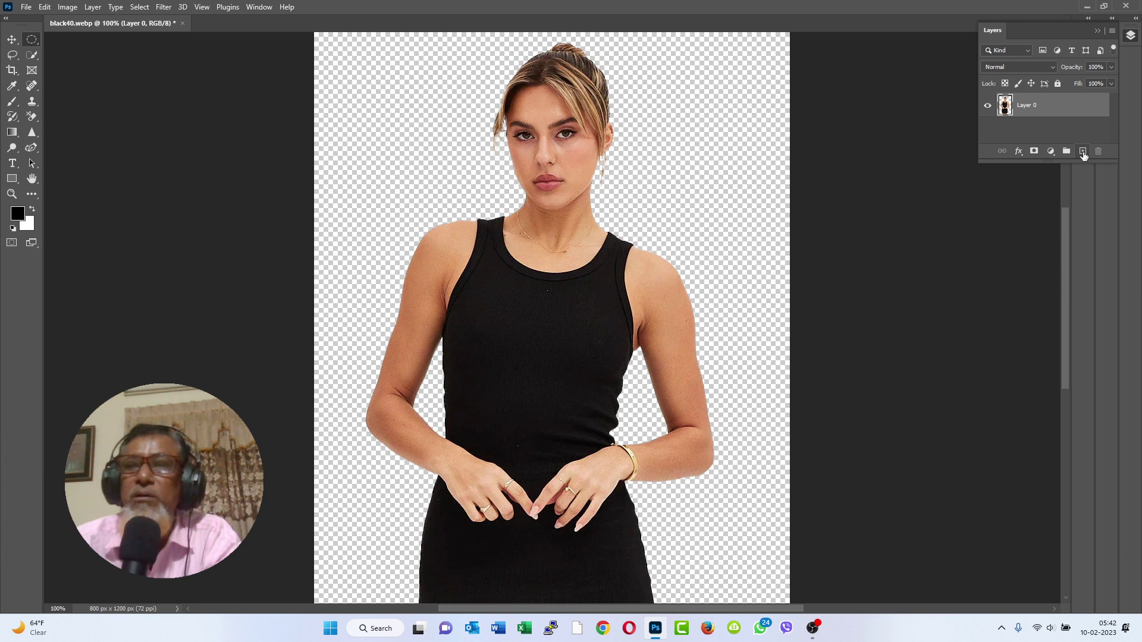
# - Add a new layer below Layer 0 and create a Gradient Fill layer beneath the model
pyautogui.click(1083, 152)
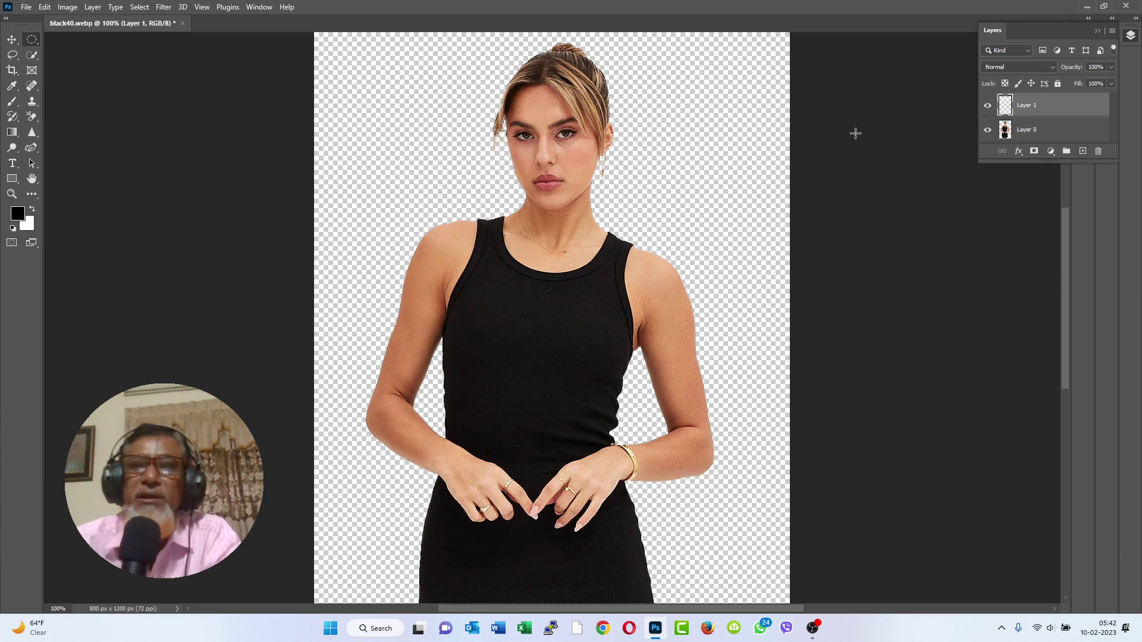
pyautogui.moveTo(1046, 106); pyautogui.dragTo(1048, 134)
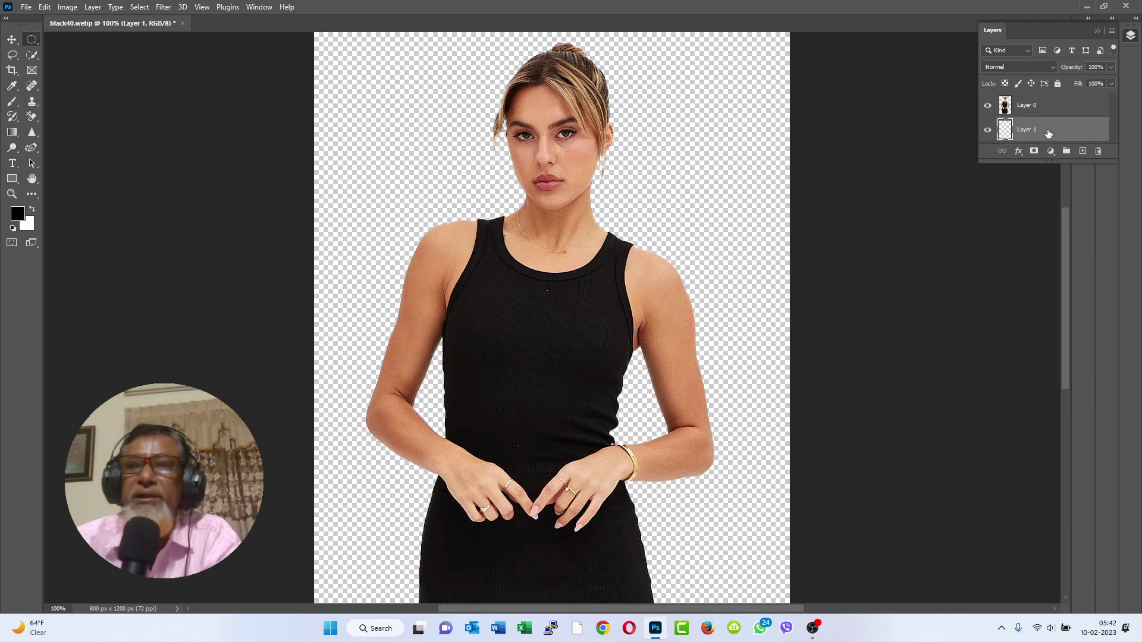
pyautogui.click(1050, 152)
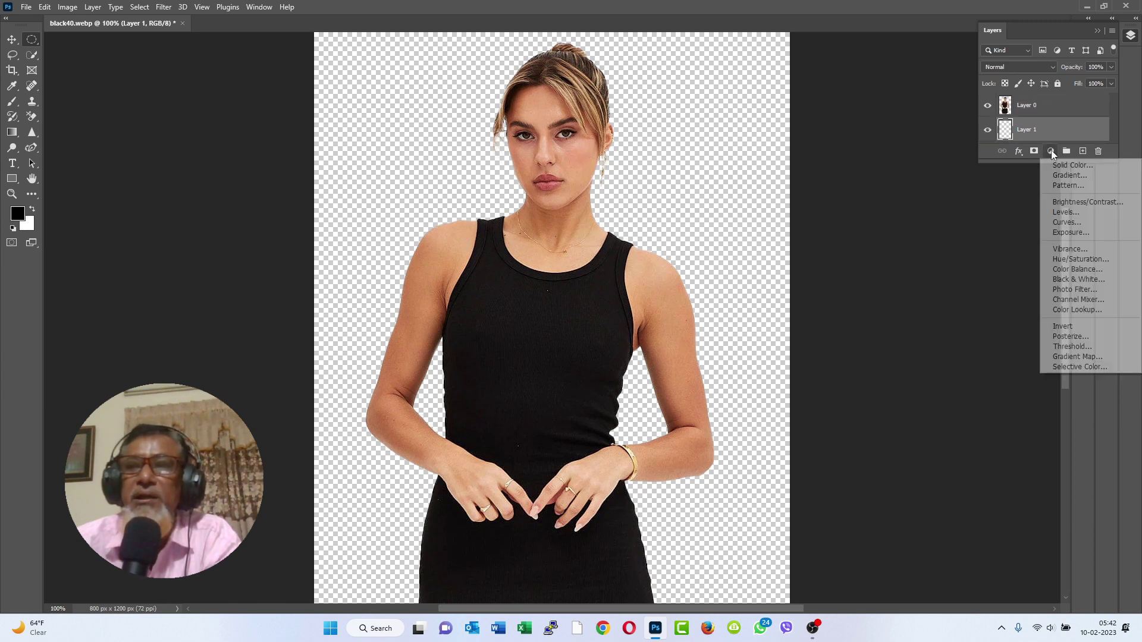
pyautogui.click(1099, 168)
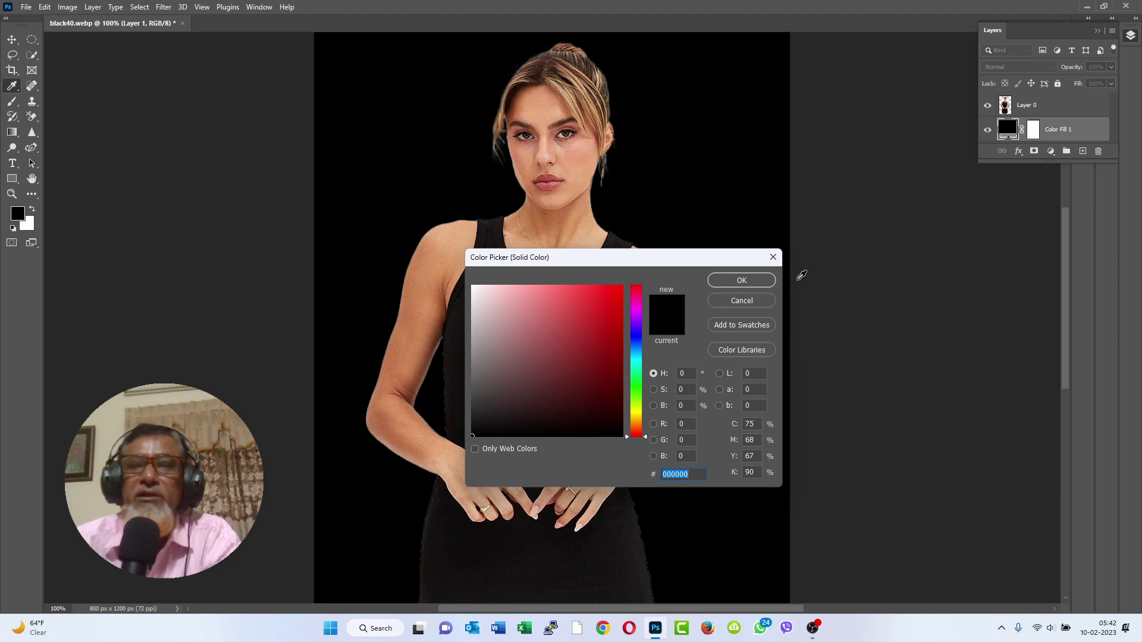
pyautogui.click(751, 306)
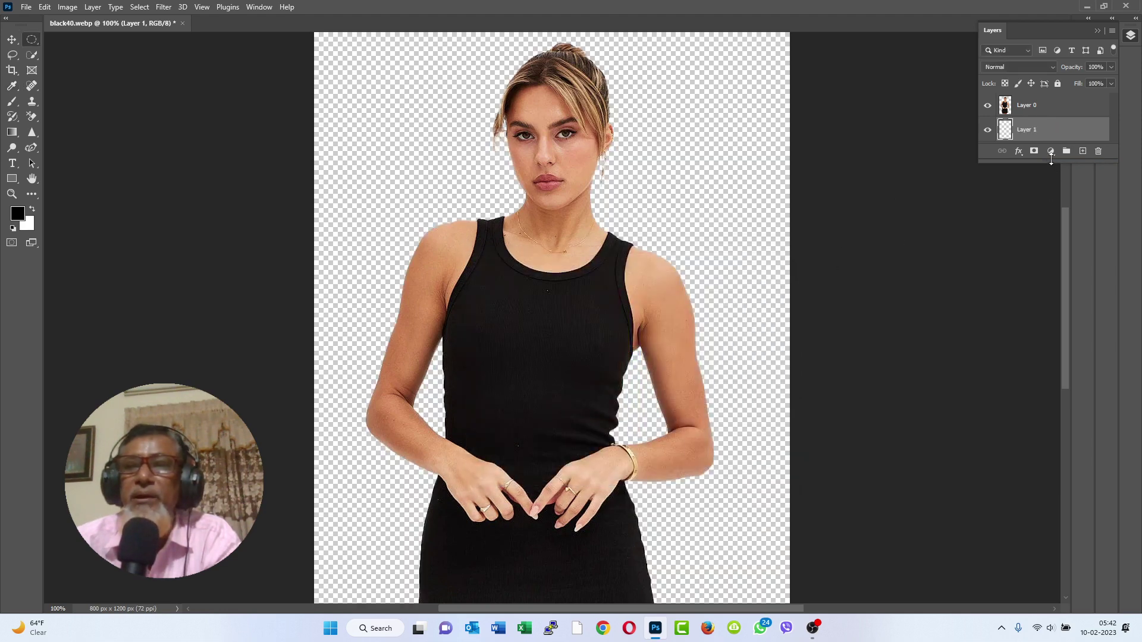
pyautogui.click(1051, 152)
pyautogui.click(1071, 178)
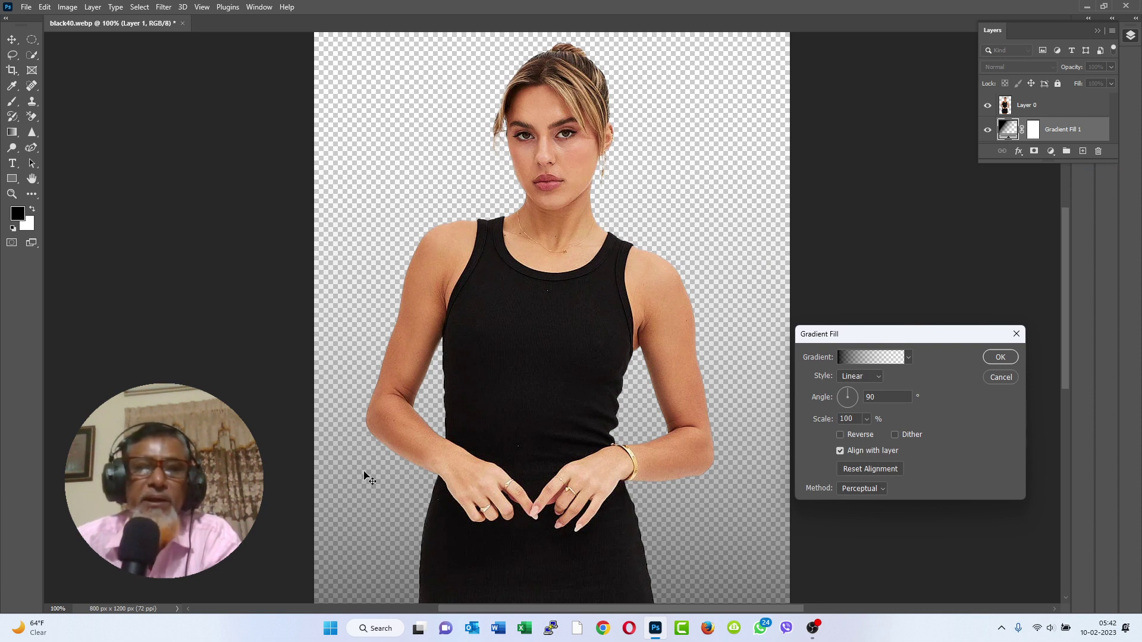
# - In the gradient editor, choose the Purple_17 blue-to-magenta preset from the Purples presets
pyautogui.click(872, 358)
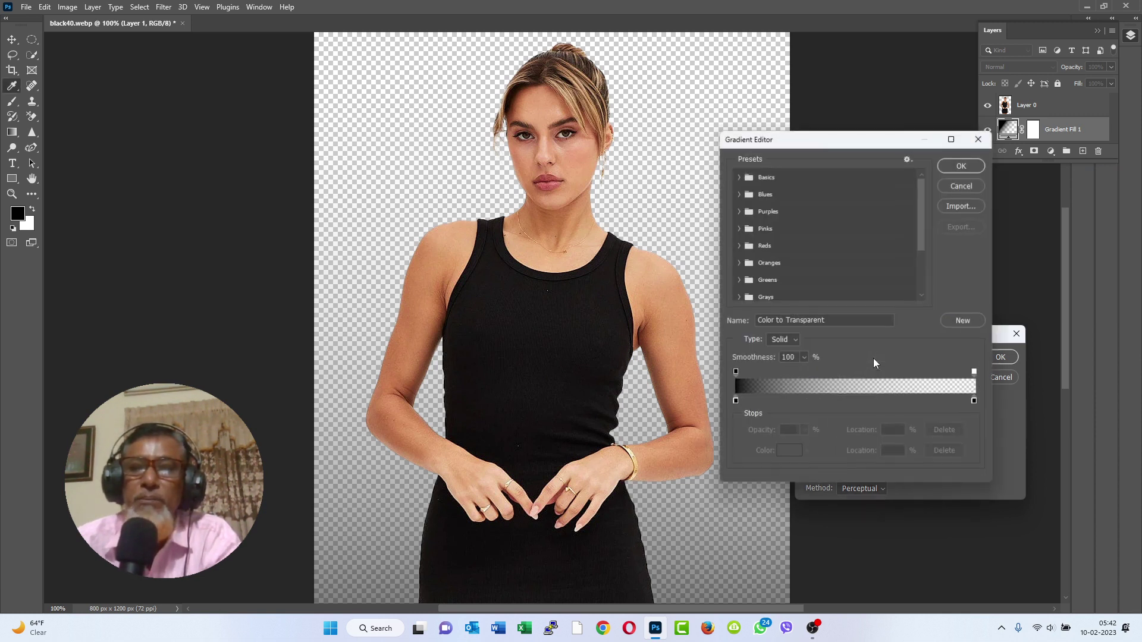
pyautogui.click(739, 177)
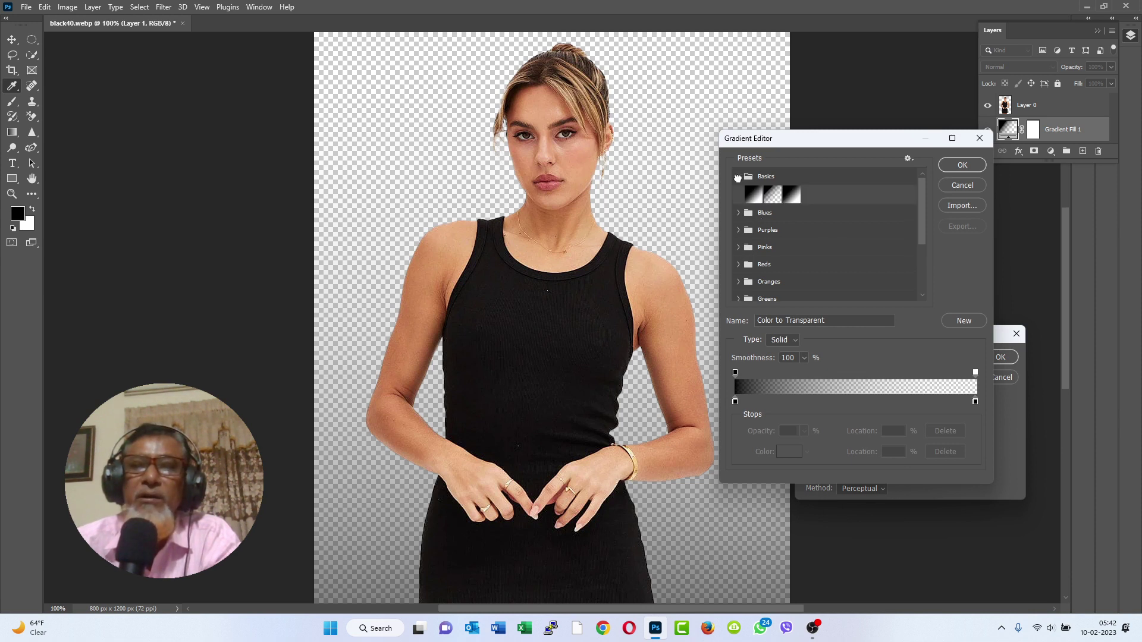
pyautogui.click(751, 198)
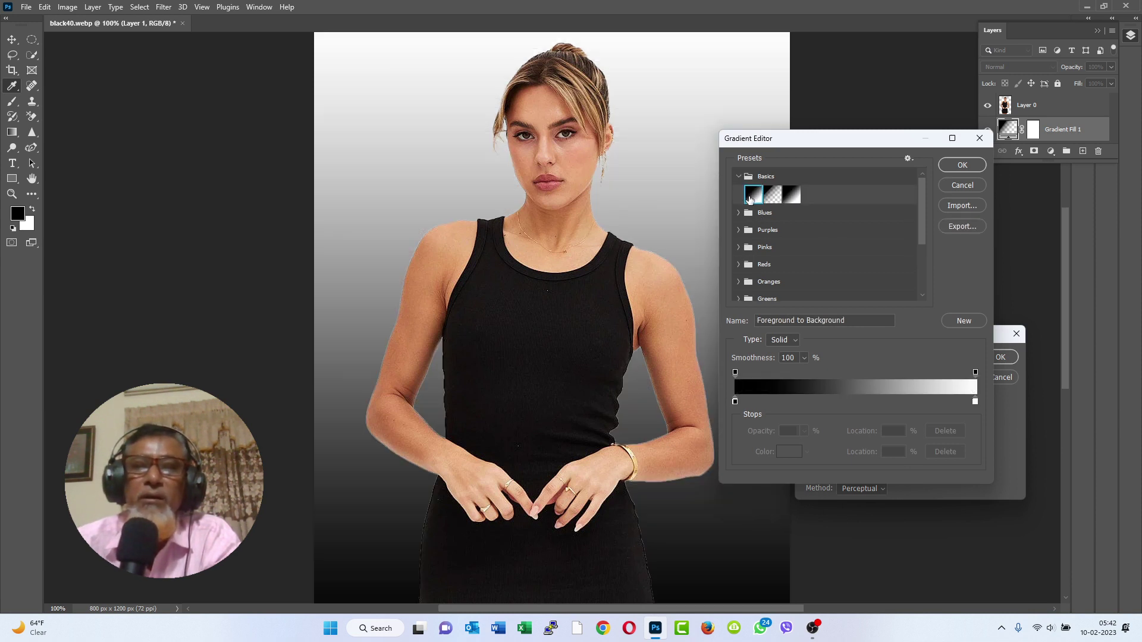
pyautogui.click(751, 232)
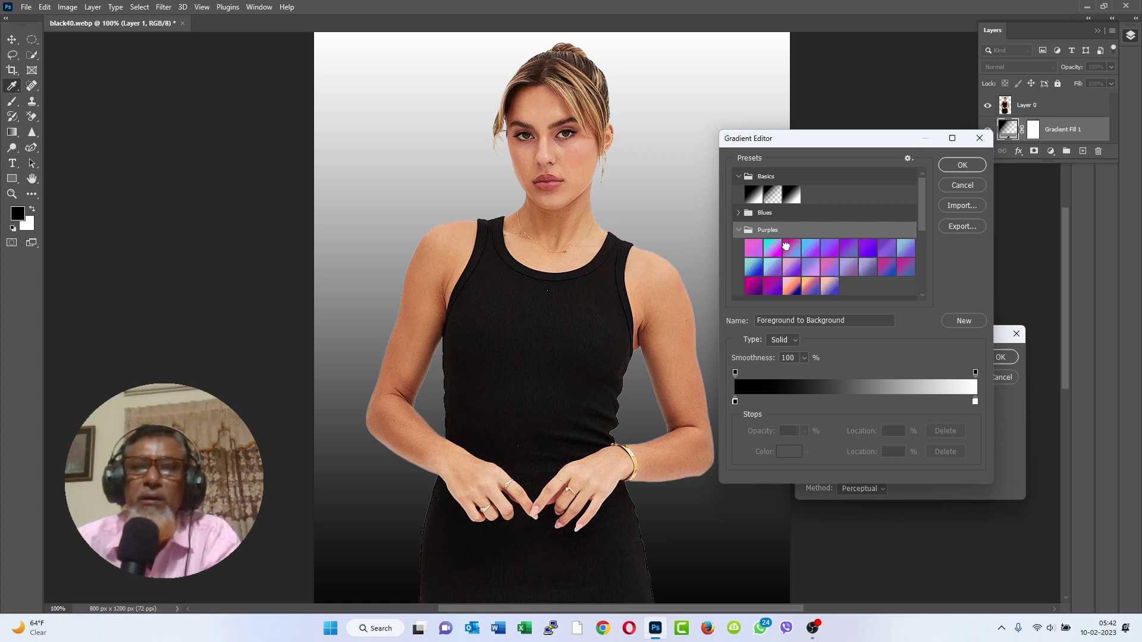
pyautogui.click(786, 246)
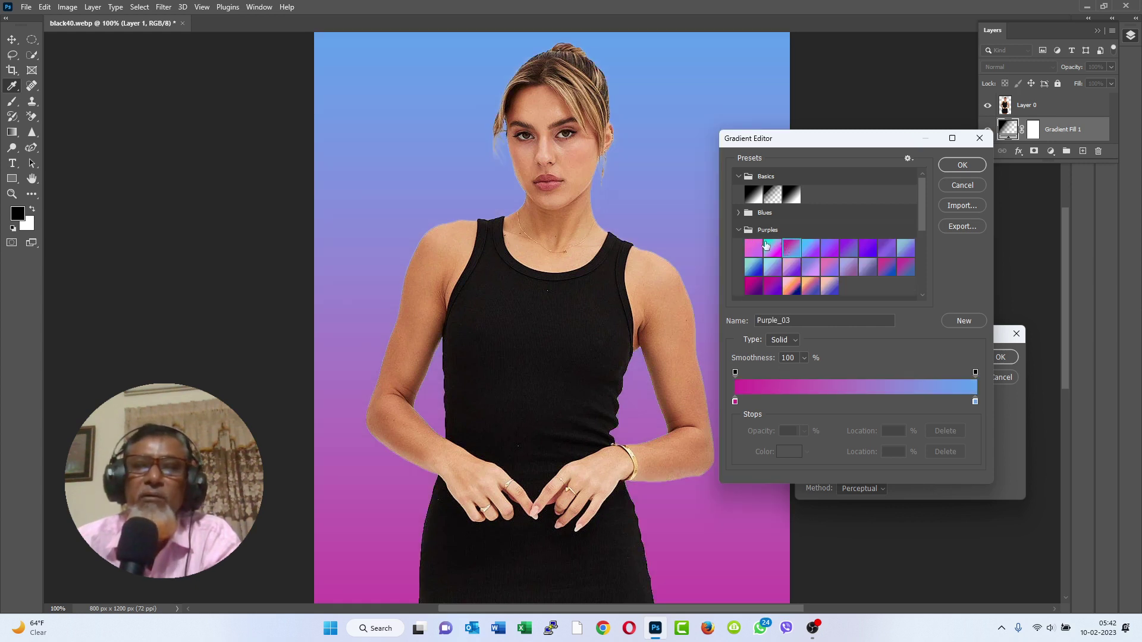
pyautogui.click(753, 247)
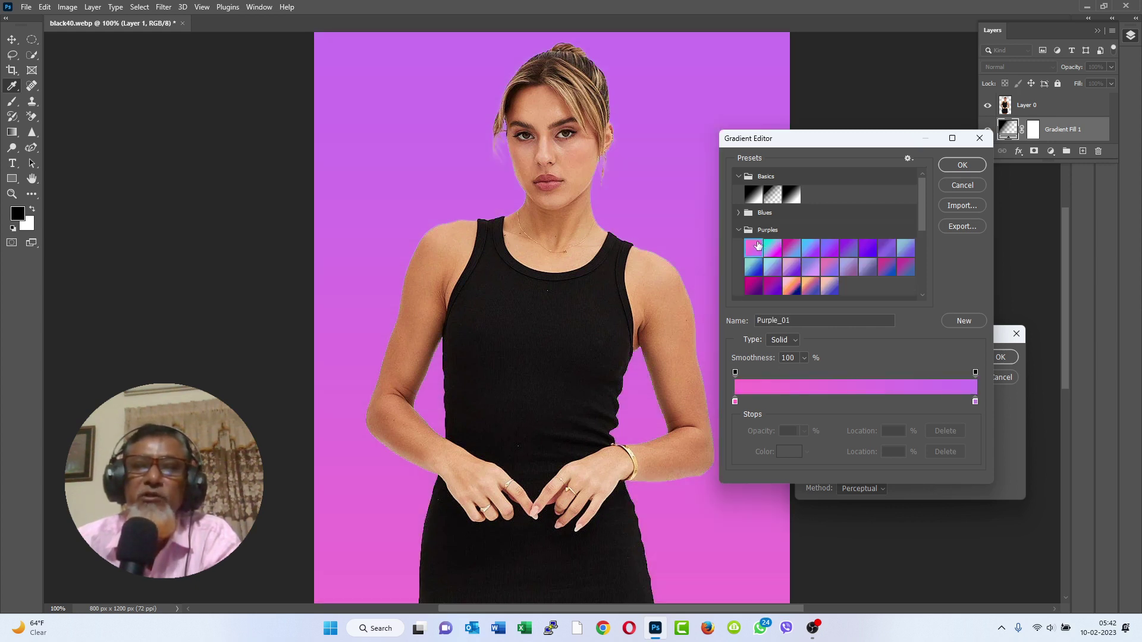
pyautogui.click(886, 267)
pyautogui.click(966, 167)
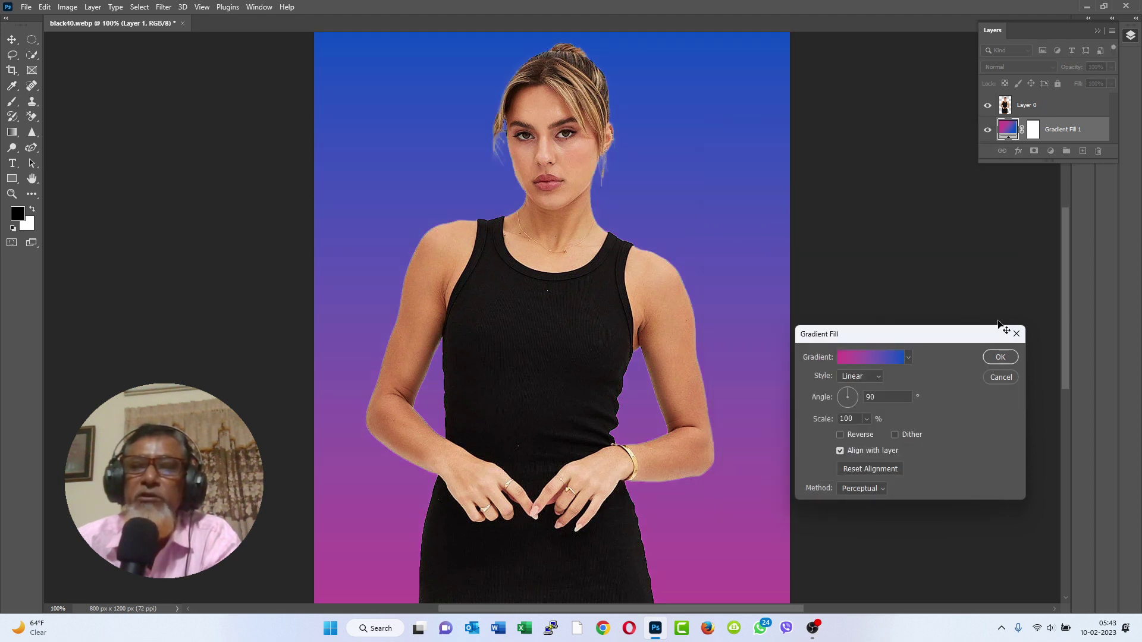
# - Confirm the Gradient Fill settings and collapse the Layers panel
pyautogui.click(995, 357)
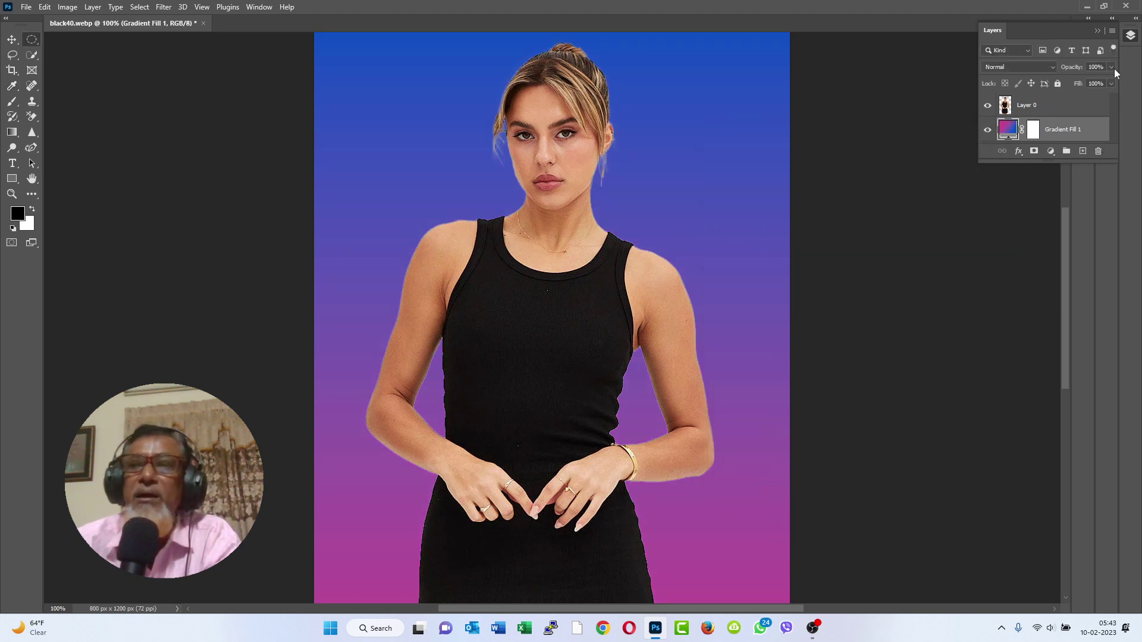
pyautogui.click(1098, 32)
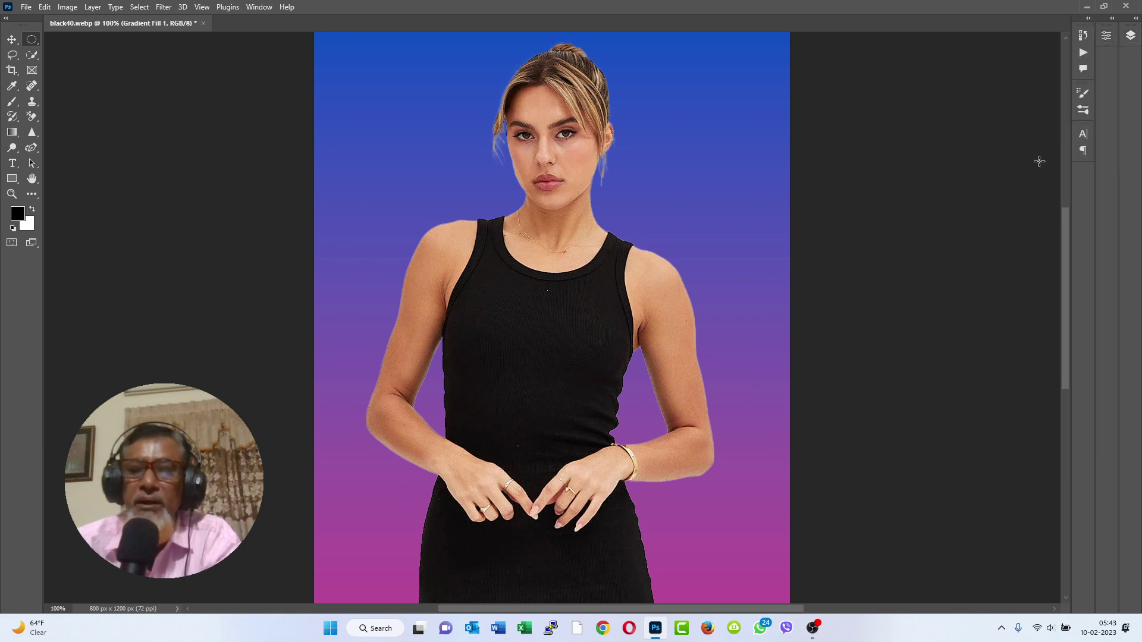
pyautogui.click(812, 628)
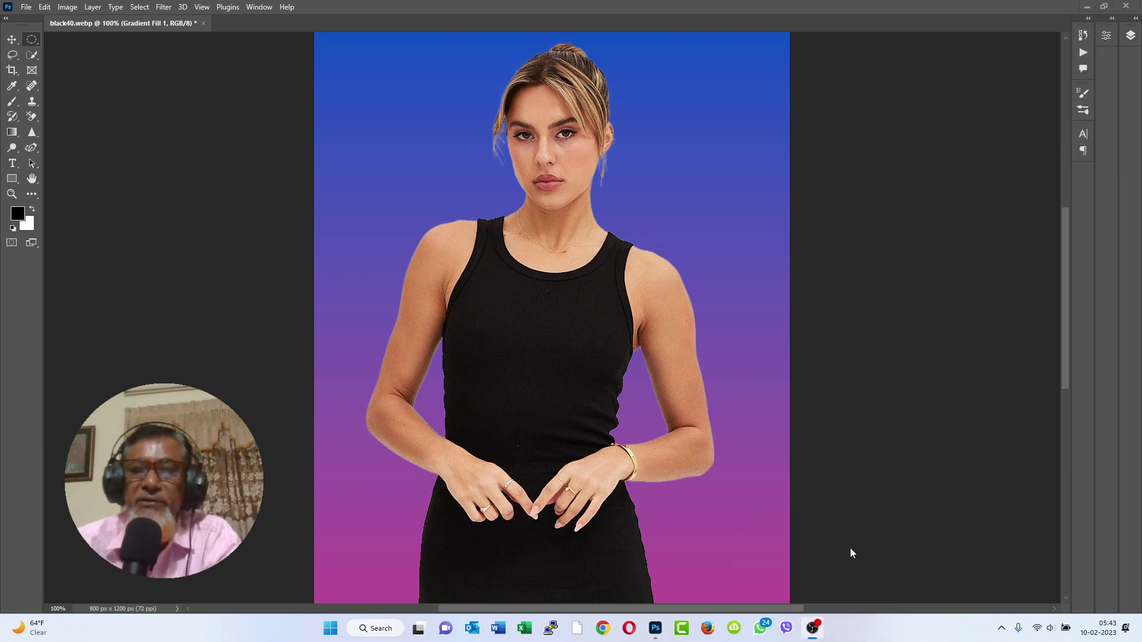